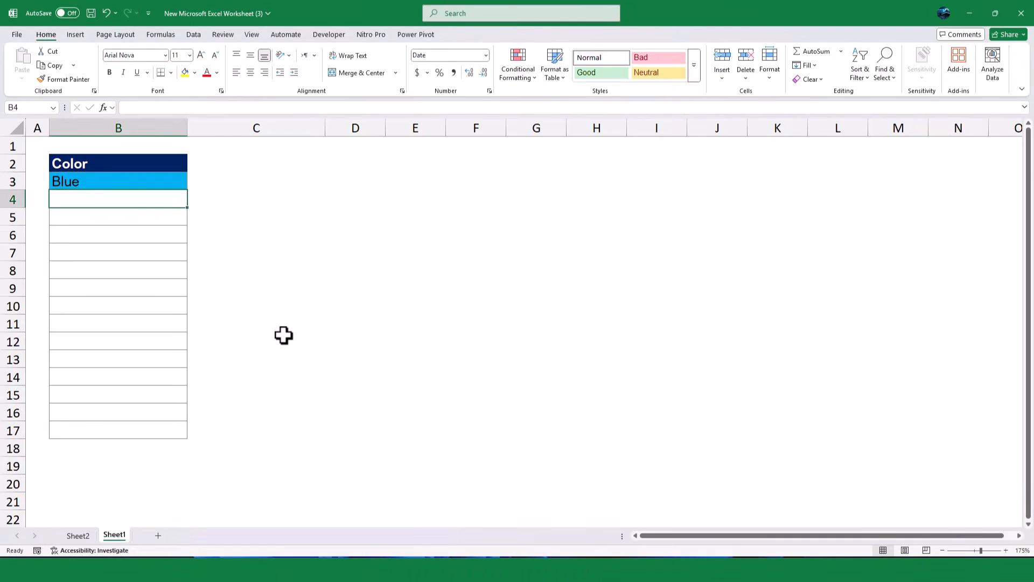
Enter Green in B4 and B5 and Orange in B6 of the Color column.
type("Gre")
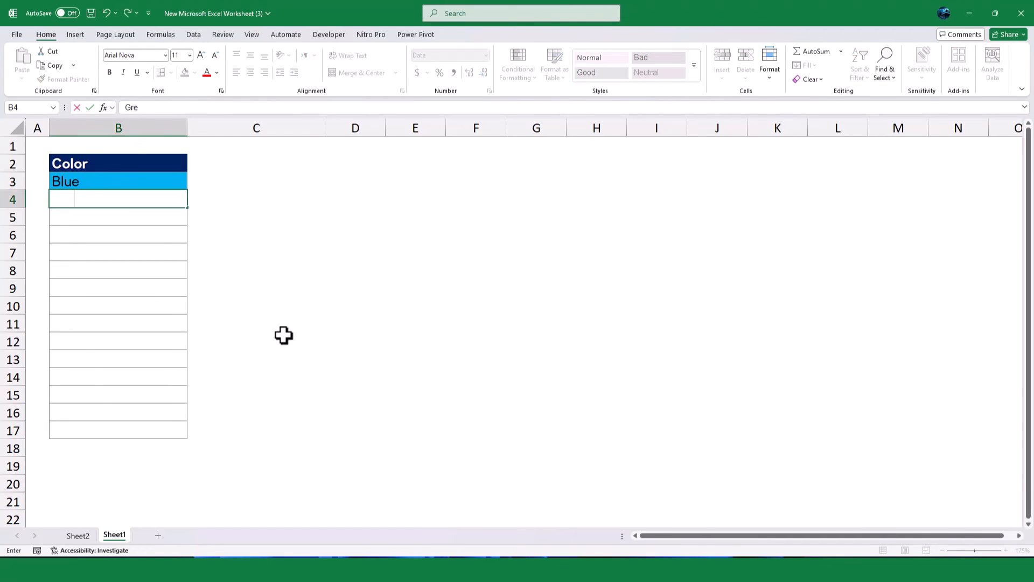
type("en")
key("Return")
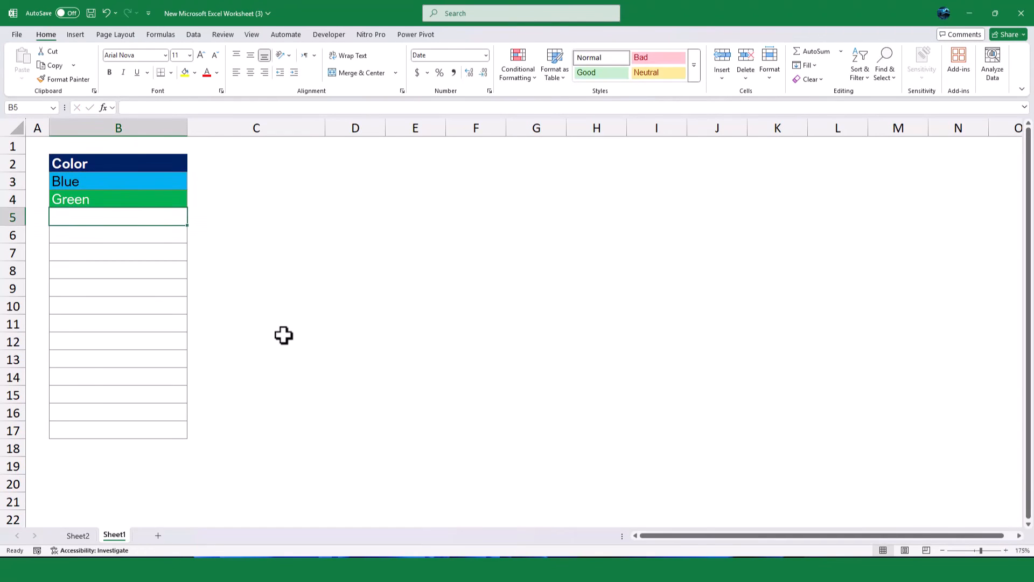
type("Green")
key("Return")
type("Orange")
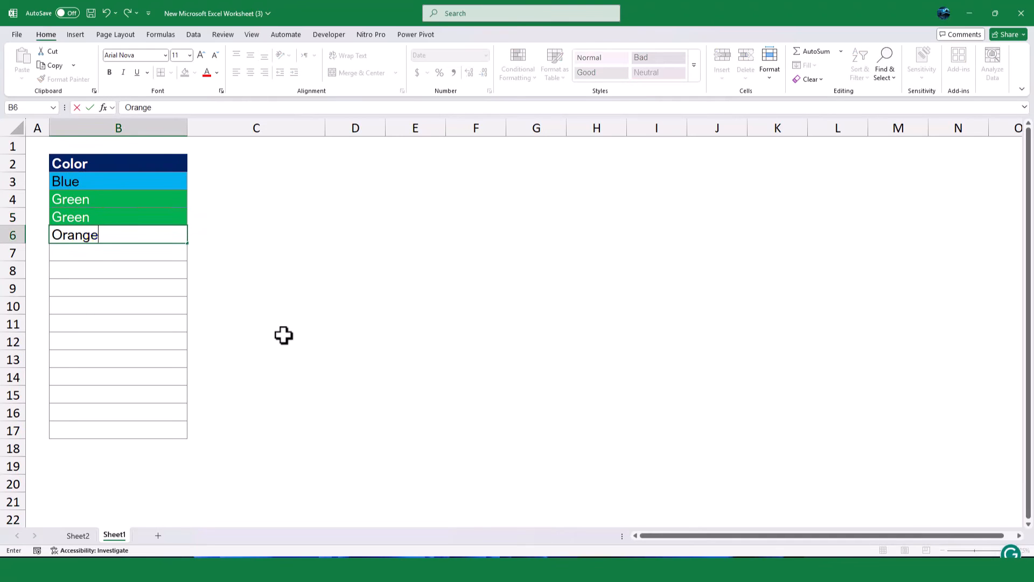
key("Return")
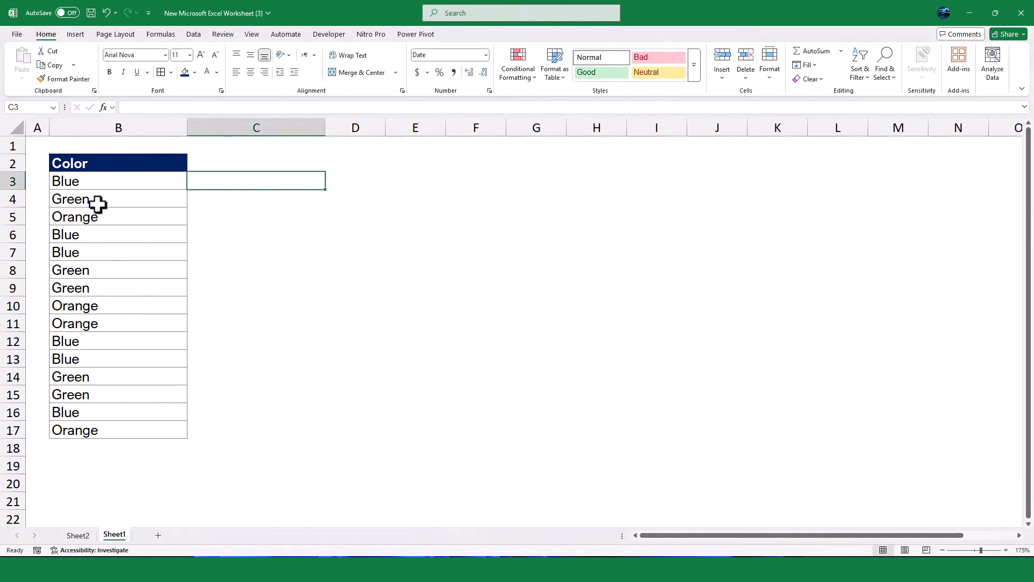
Add a Text That Contains conditional formatting rule for Blue on B3:B17, using a custom light blue fill.
left_click_drag(99, 181, 109, 429)
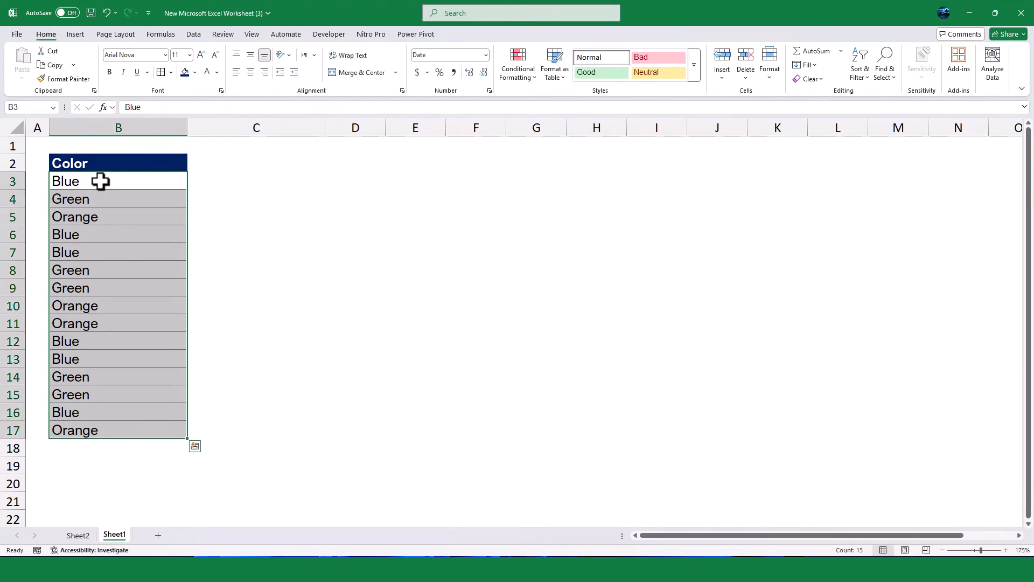
left_click_drag(100, 182, 166, 429)
left_click(504, 70)
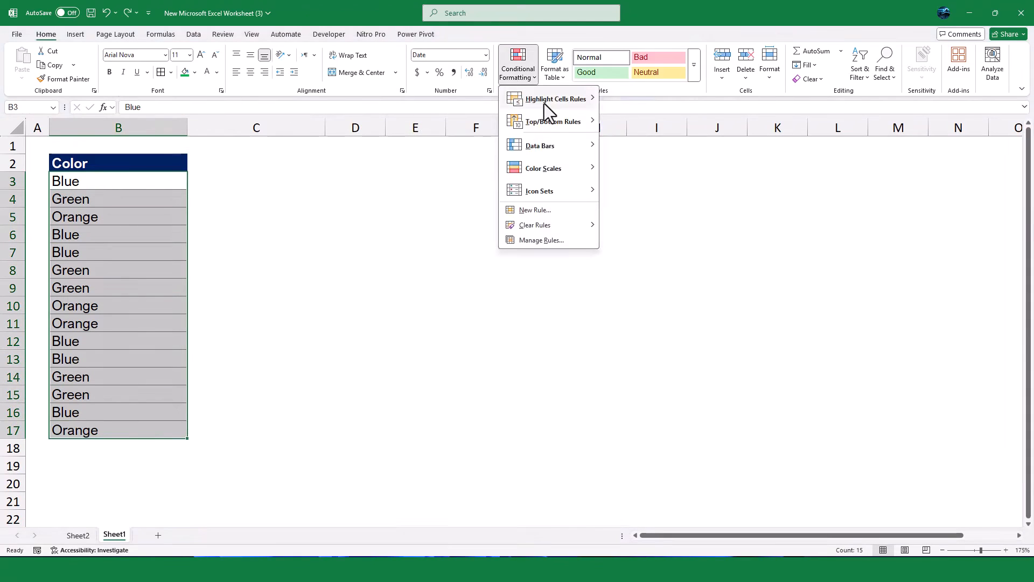
mouse_move(544, 102)
left_click(619, 190)
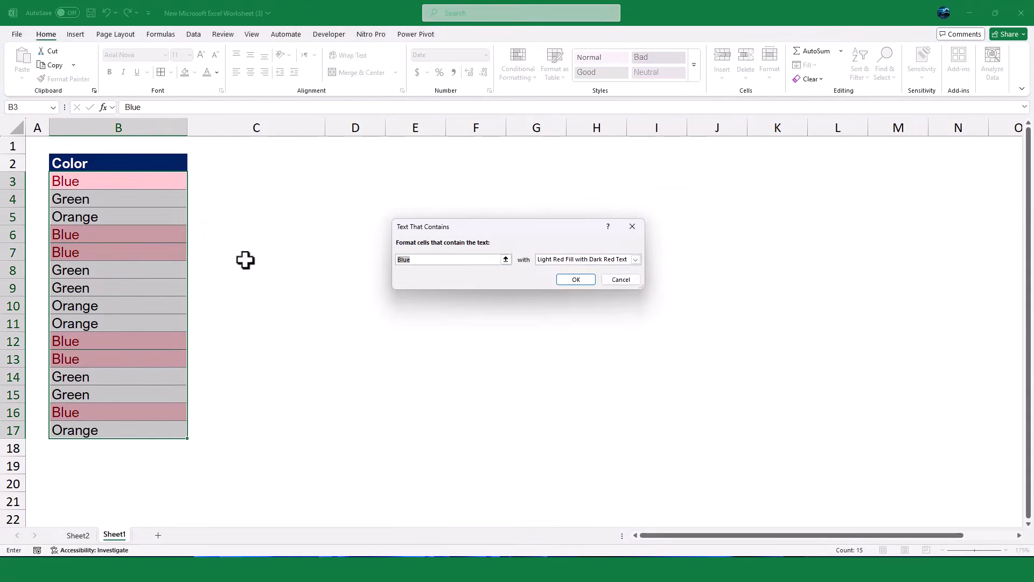
left_click(559, 260)
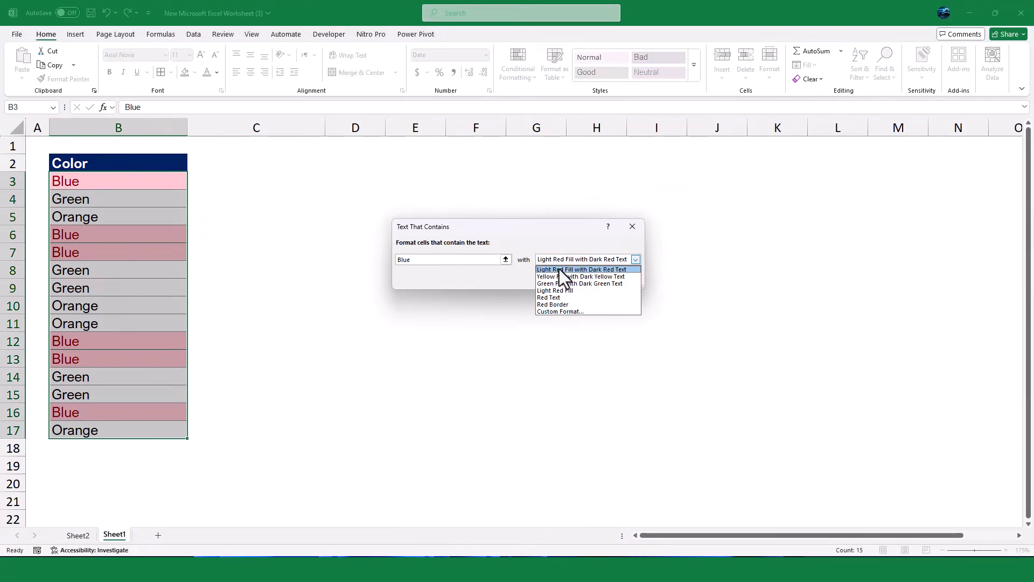
left_click(565, 307)
left_click(453, 229)
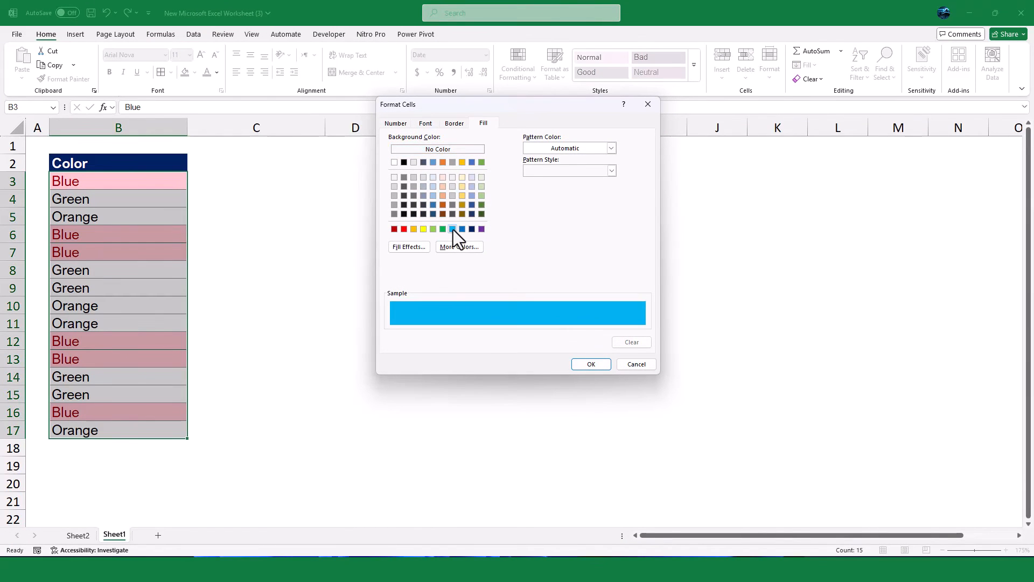
left_click(583, 368)
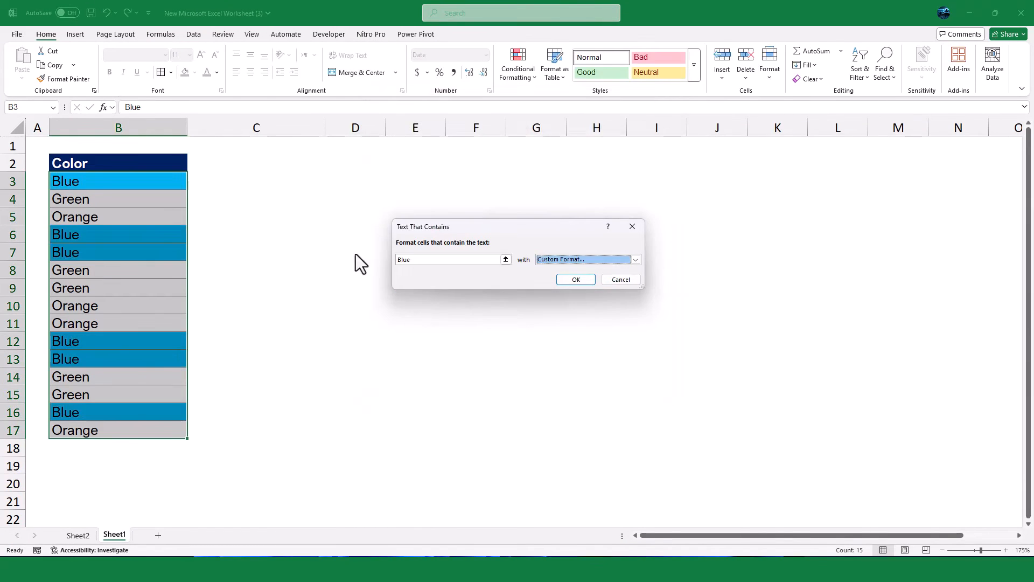
left_click(574, 281)
left_click(549, 285)
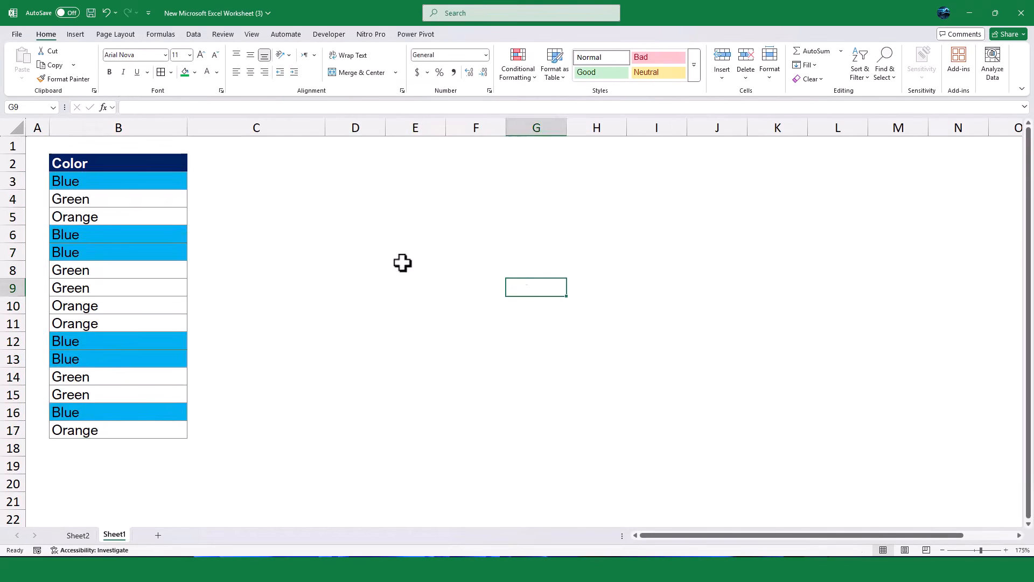
left_click_drag(118, 181, 177, 430)
left_click(518, 69)
mouse_move(544, 103)
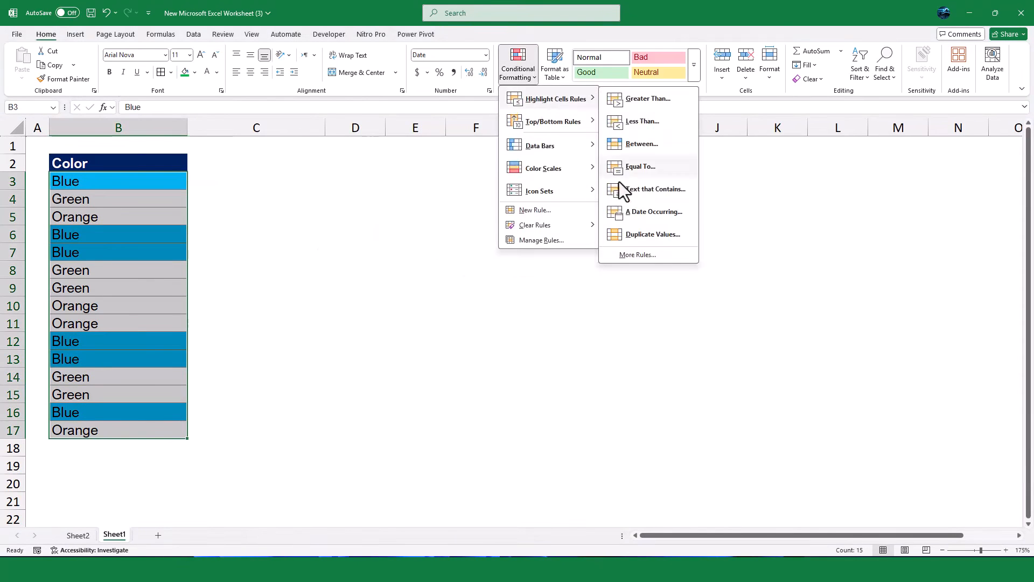
left_click(622, 188)
left_click(506, 259)
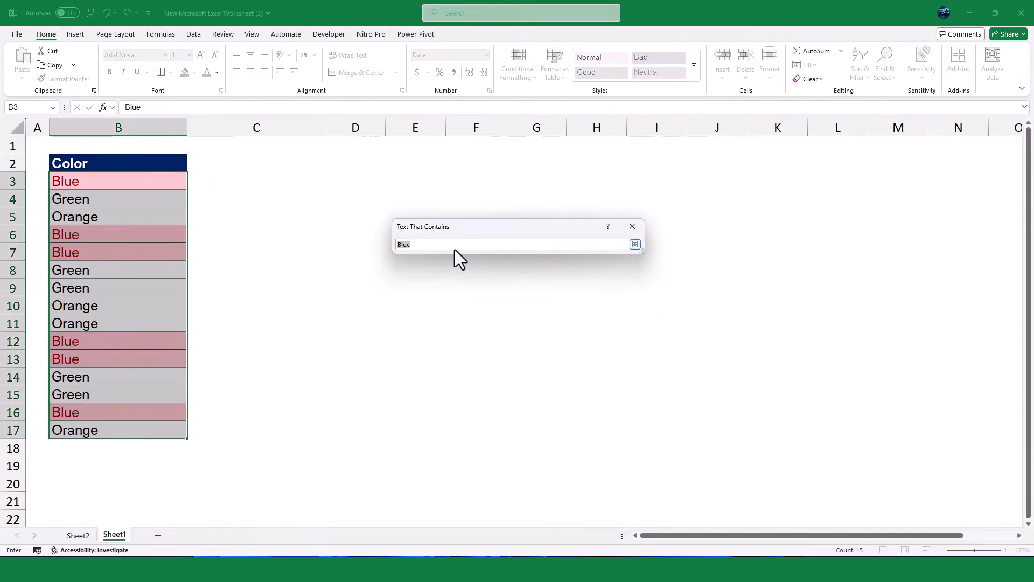
type("Green")
left_click(635, 245)
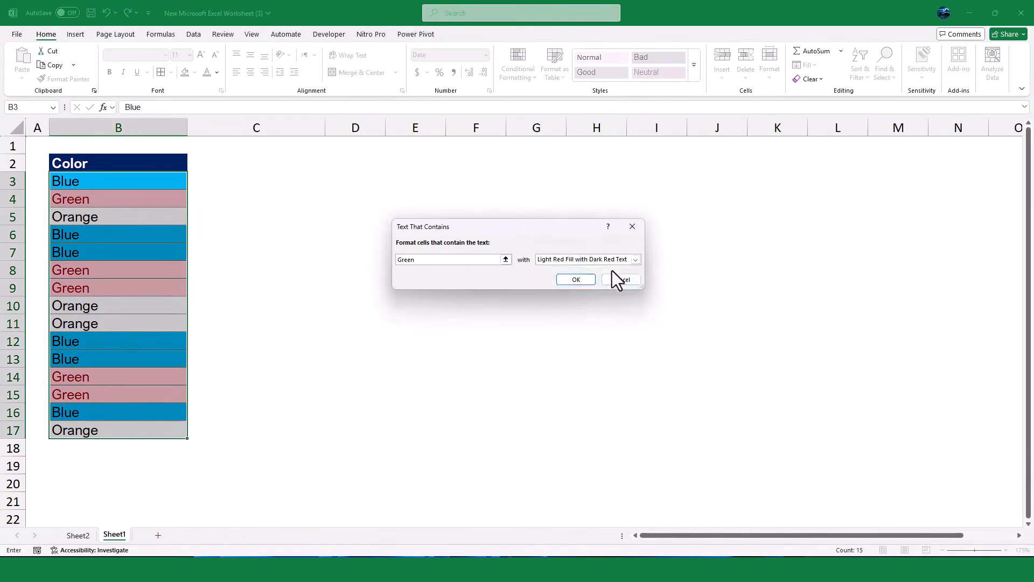
left_click(620, 259)
left_click(573, 313)
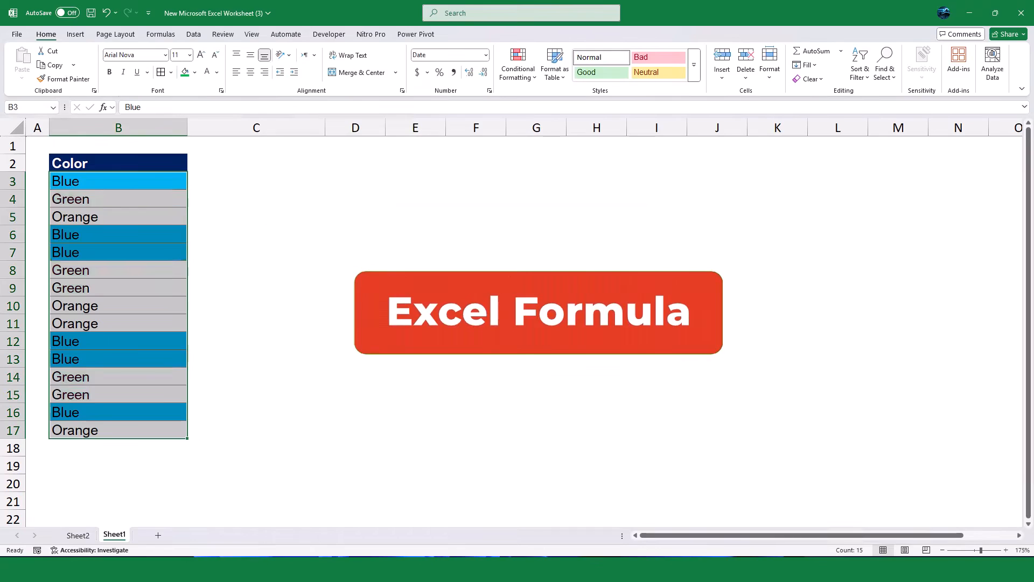
left_click(369, 323)
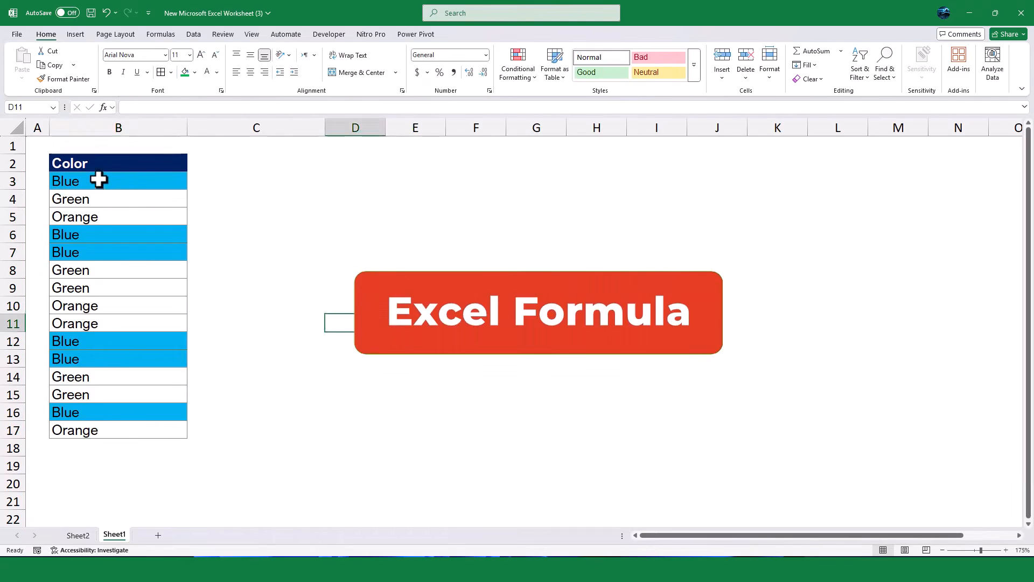
Clear the conditional formatting rules from the selected cells B3:B17.
left_click_drag(99, 180, 125, 435)
left_click(507, 70)
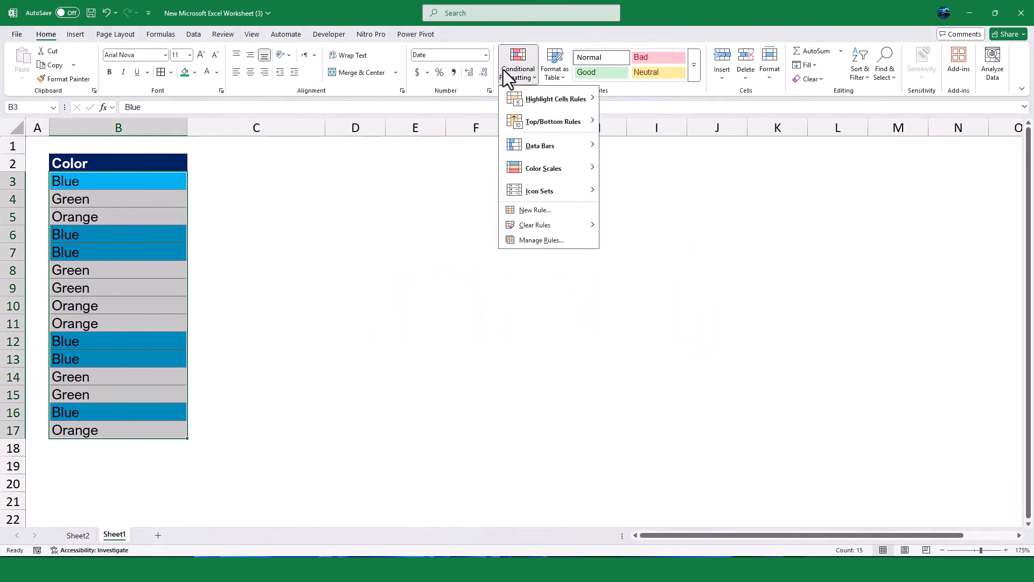
mouse_move(532, 230)
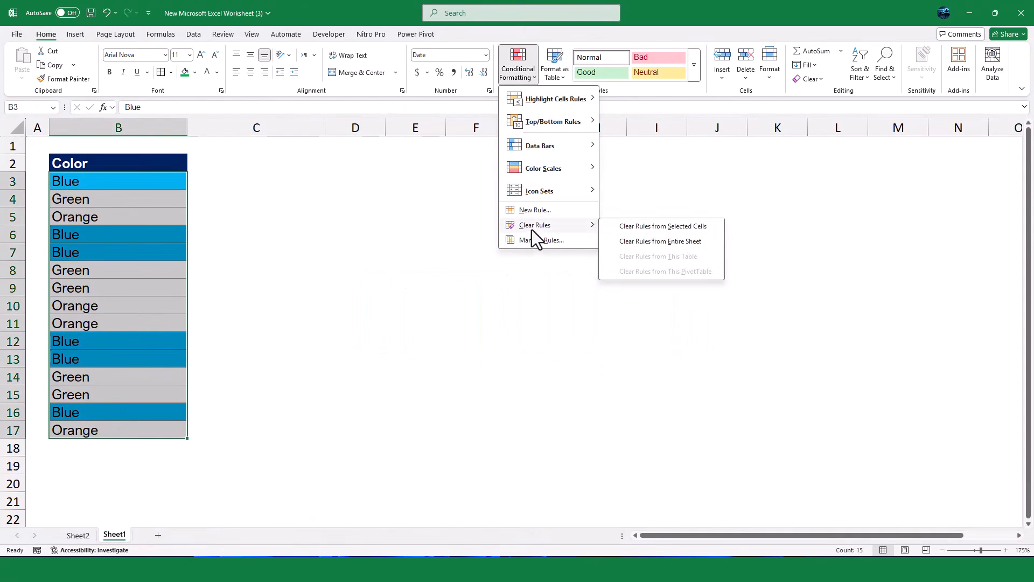
left_click(642, 229)
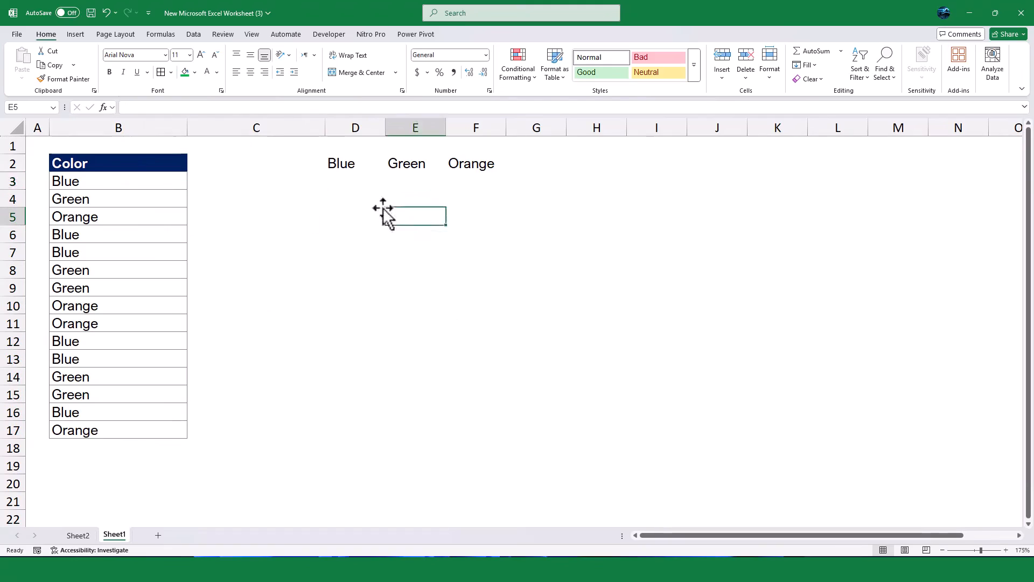
Enter the formula =UNIQUE(B3:B17) in D3 to extract the distinct colors.
left_click(354, 181)
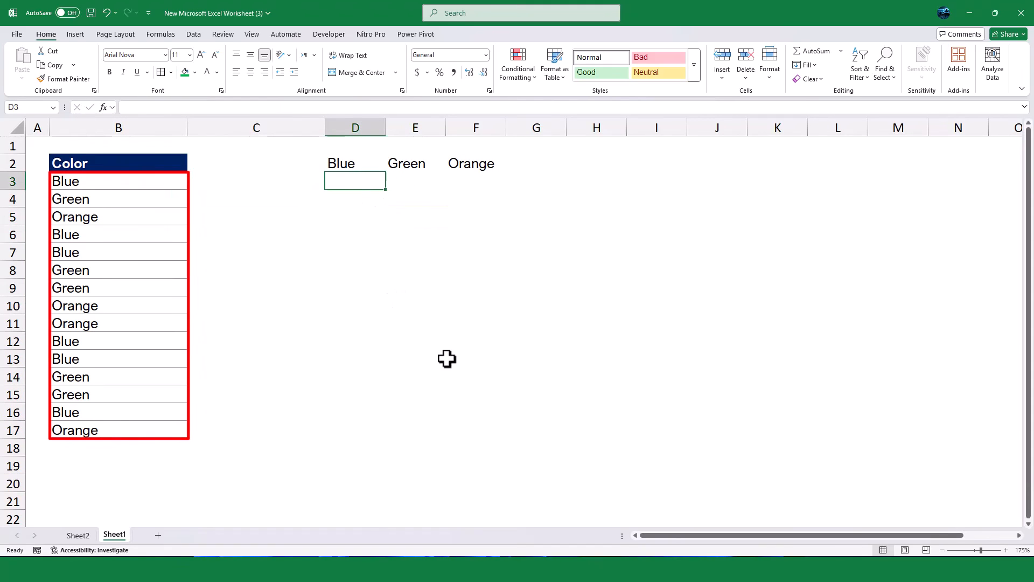
type("=uniq")
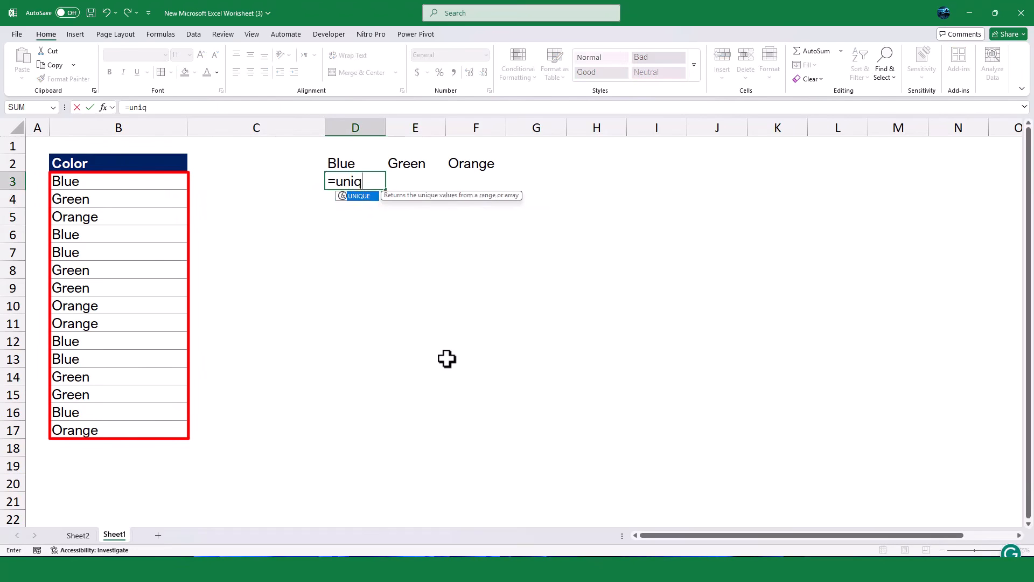
key("Tab")
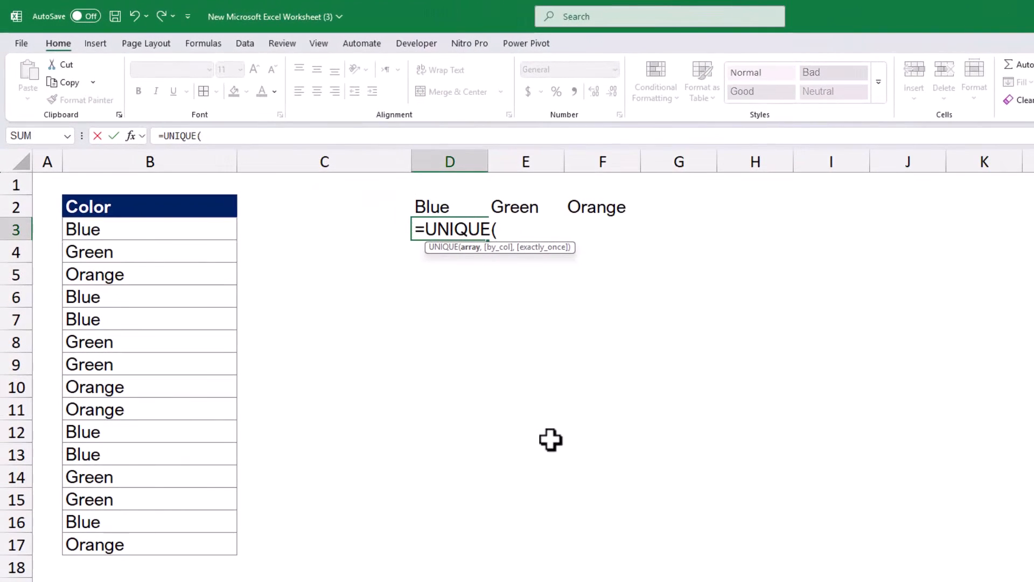
left_click_drag(116, 183, 129, 363)
left_click_drag(162, 458, 162, 545)
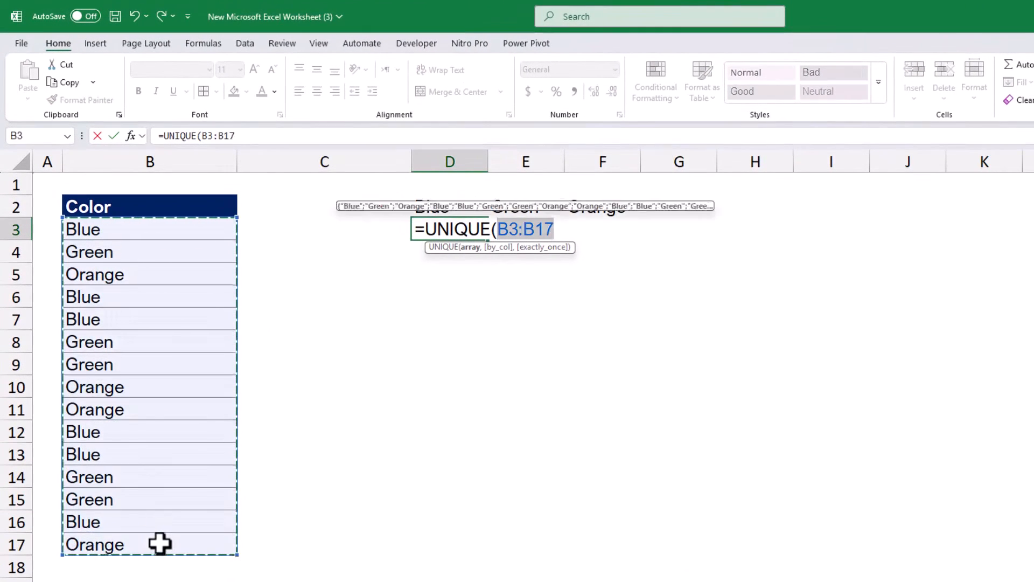
key("Return")
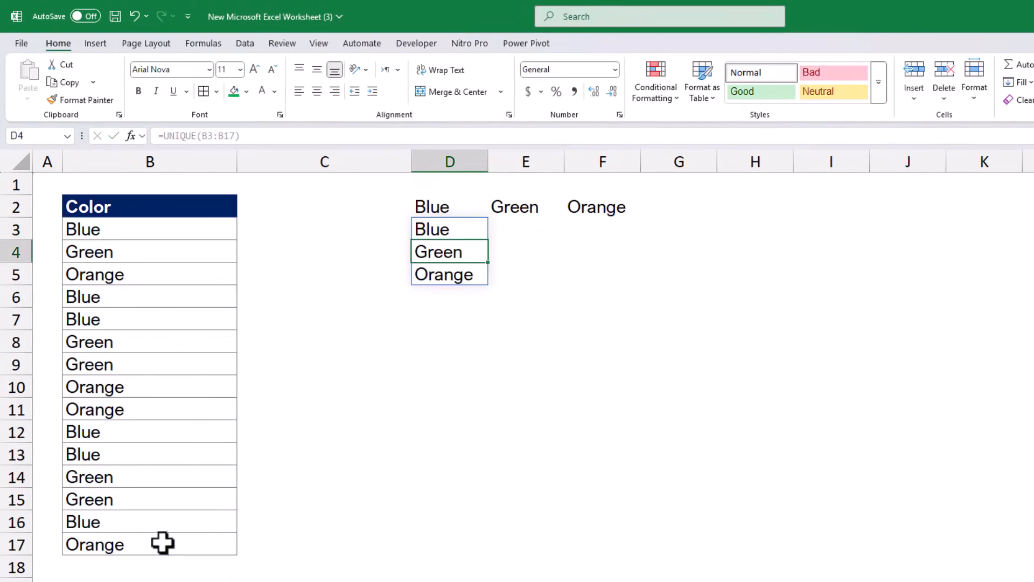
Extend the formula in D3 to =INDEX(UNIQUE(B3:B17),1)=B3, comparing the first unique color with B3.
left_click(444, 230)
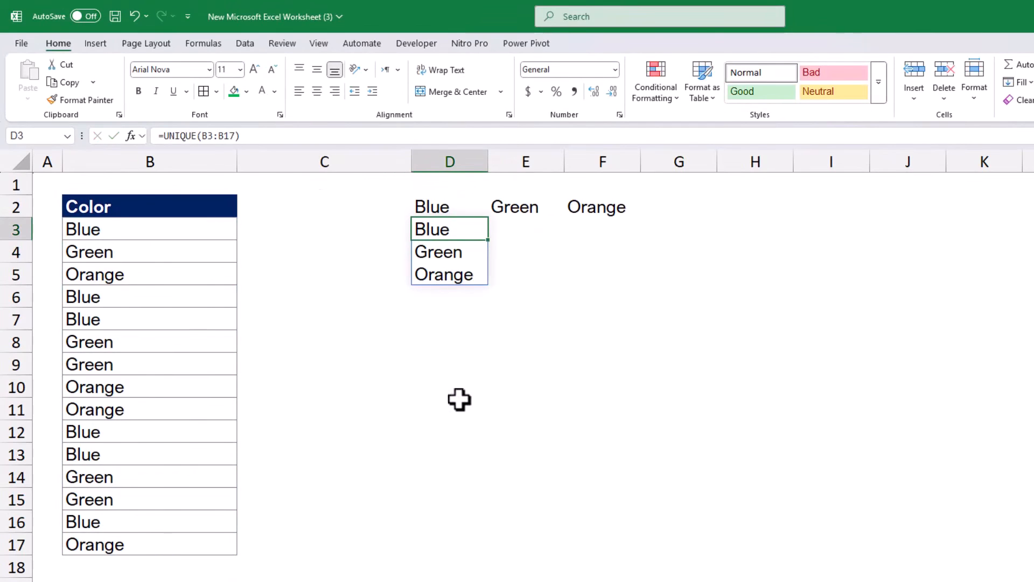
left_click(167, 135)
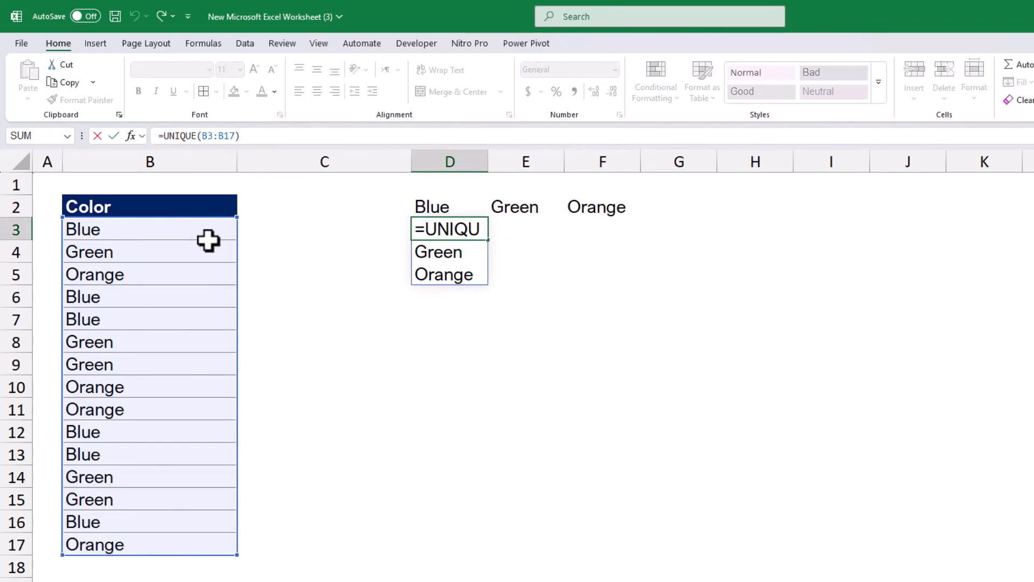
type("inde")
key("Tab")
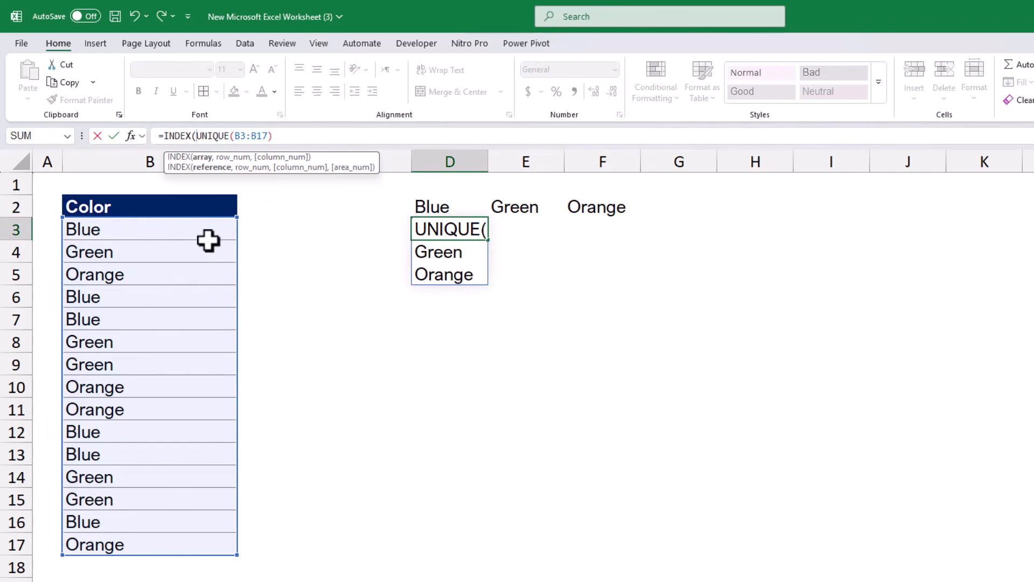
left_click(277, 136)
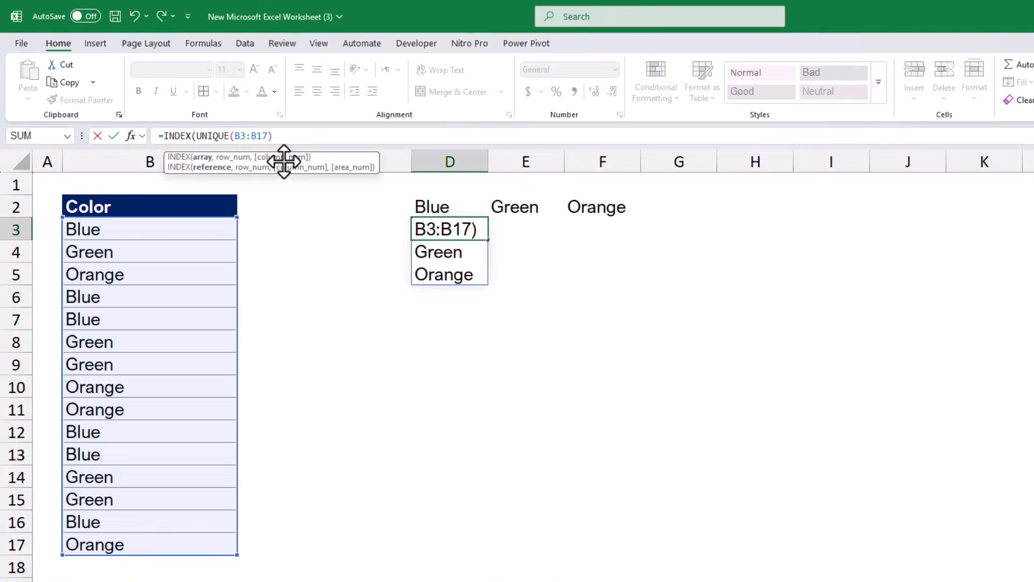
type(",")
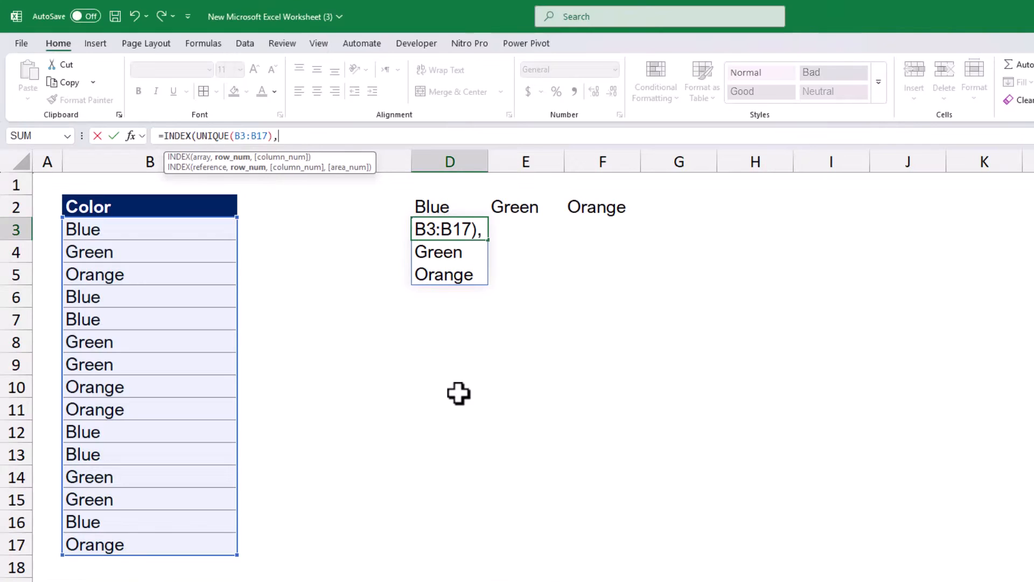
type("1")
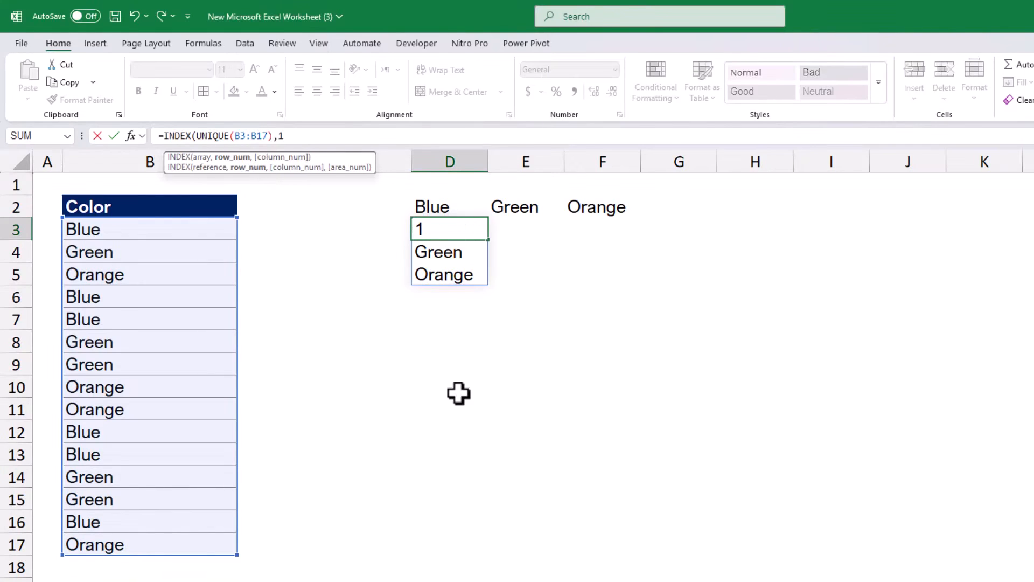
type(")=")
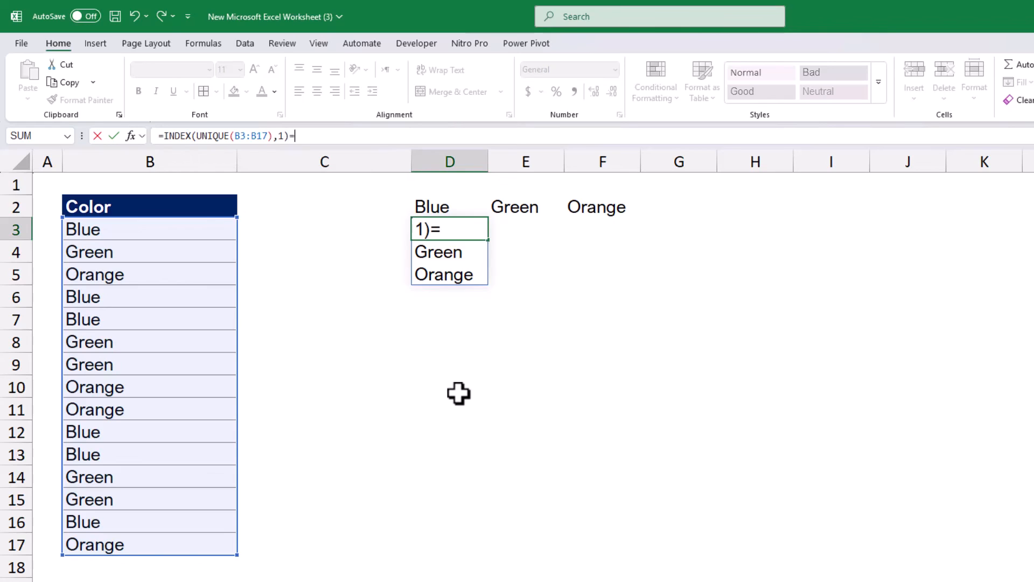
left_click(161, 229)
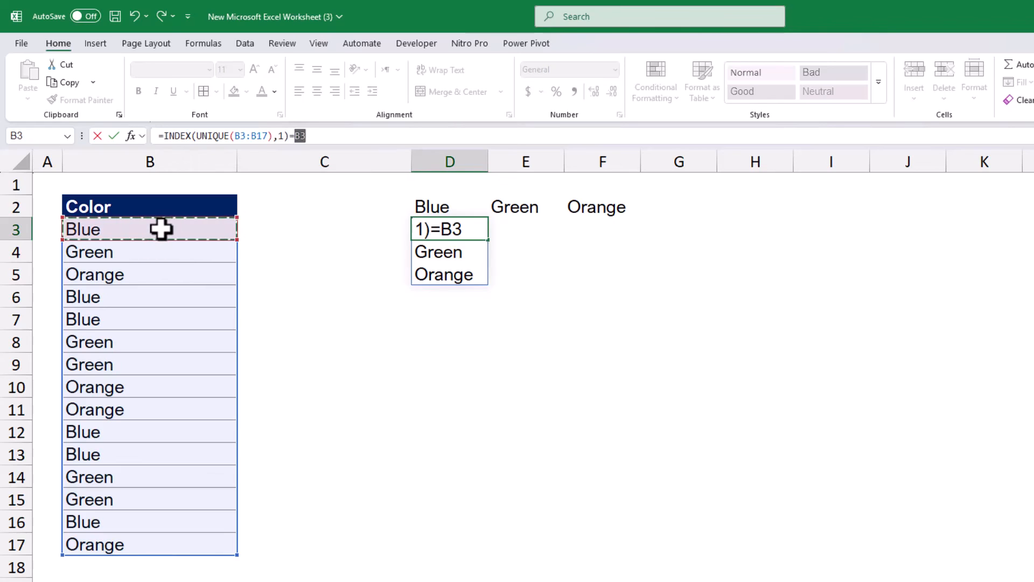
Lock the rows of the UNIQUE range in D3's formula as B$3:B$17 and commit it.
left_click_drag(268, 135, 241, 135)
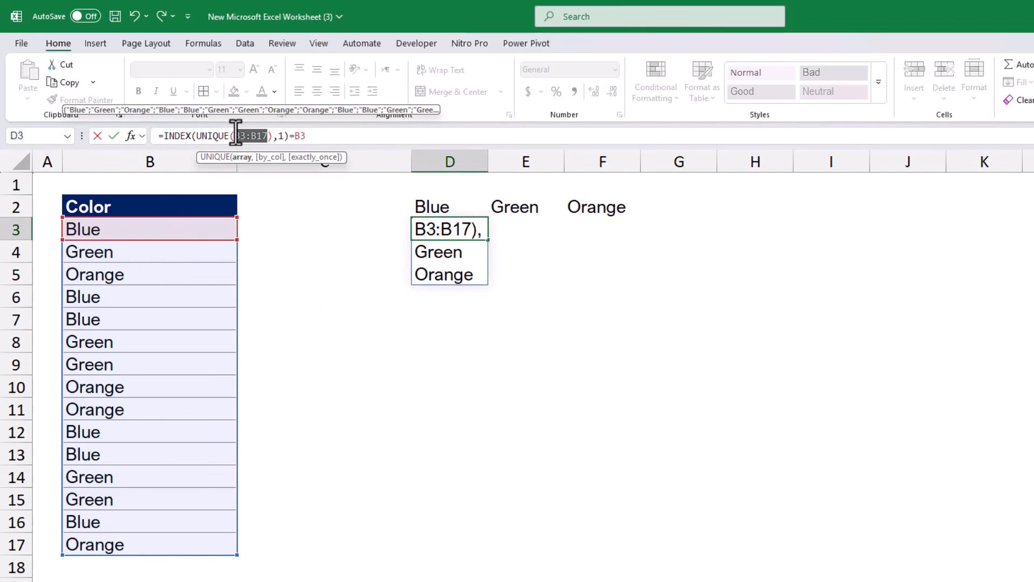
key("F4")
key("F4")
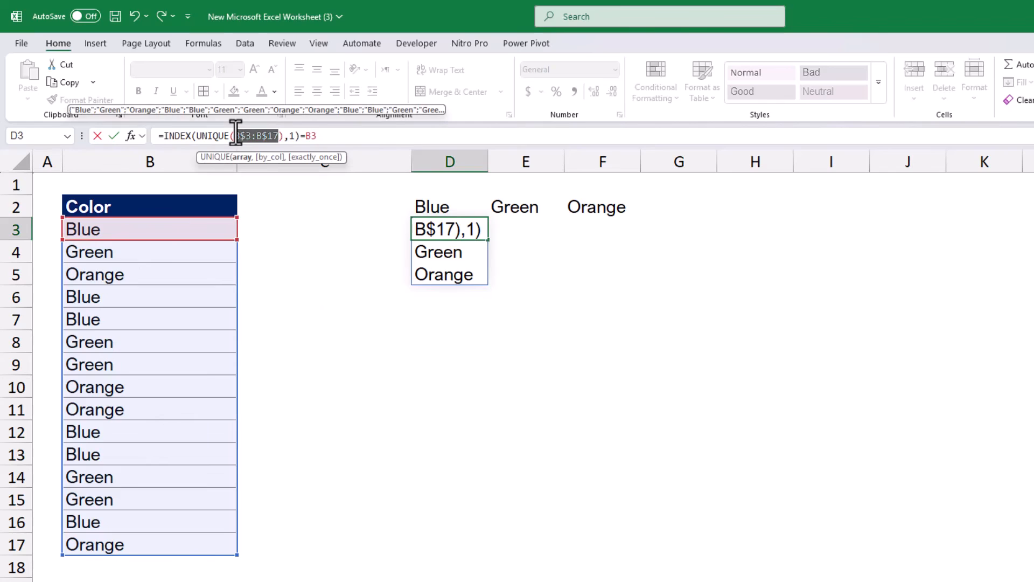
key("Return")
left_click(435, 231)
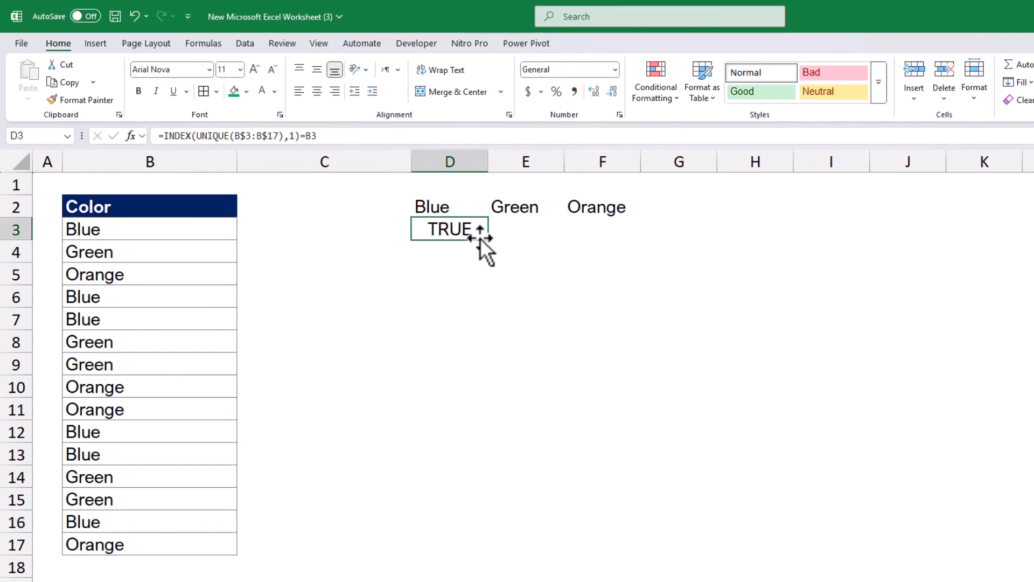
Fill D3's formula down through D17 in the Blue column.
left_click_drag(487, 239, 466, 553)
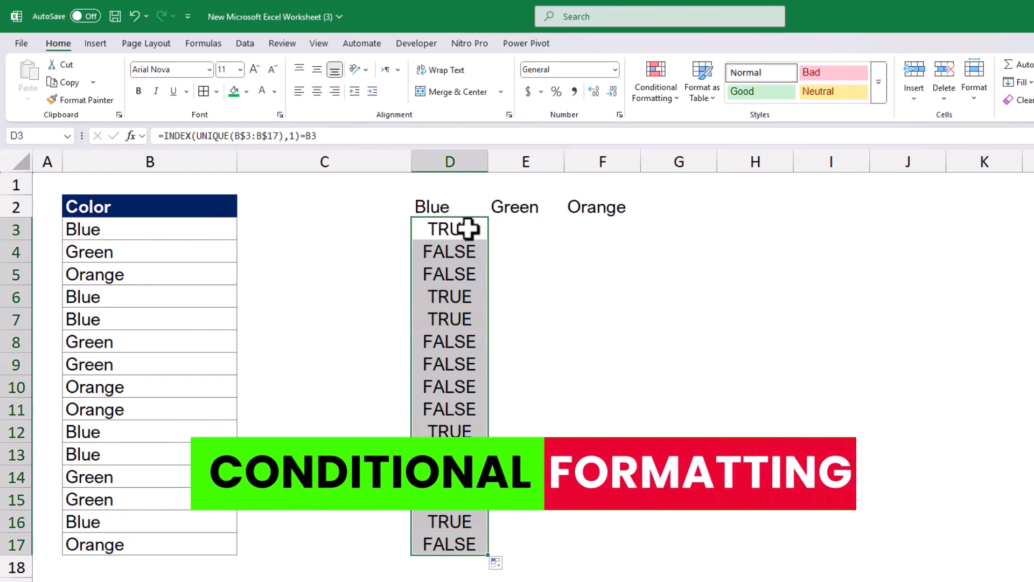
Enter =UNIQUE(B3:B17) in C3 to list the distinct colors beside the Color column.
left_click(323, 231)
type("=uni")
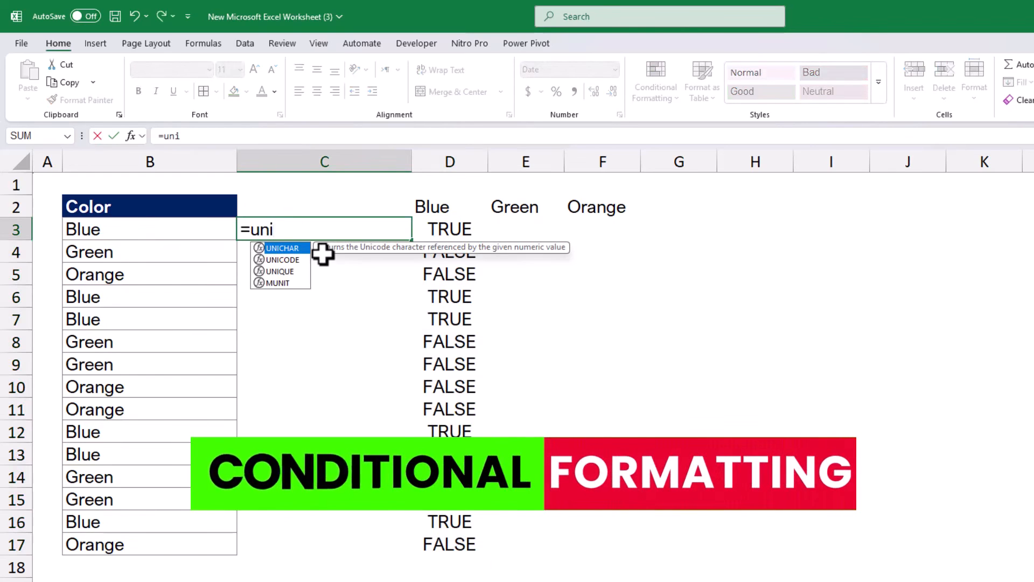
key("Down")
key("Down")
key("Tab")
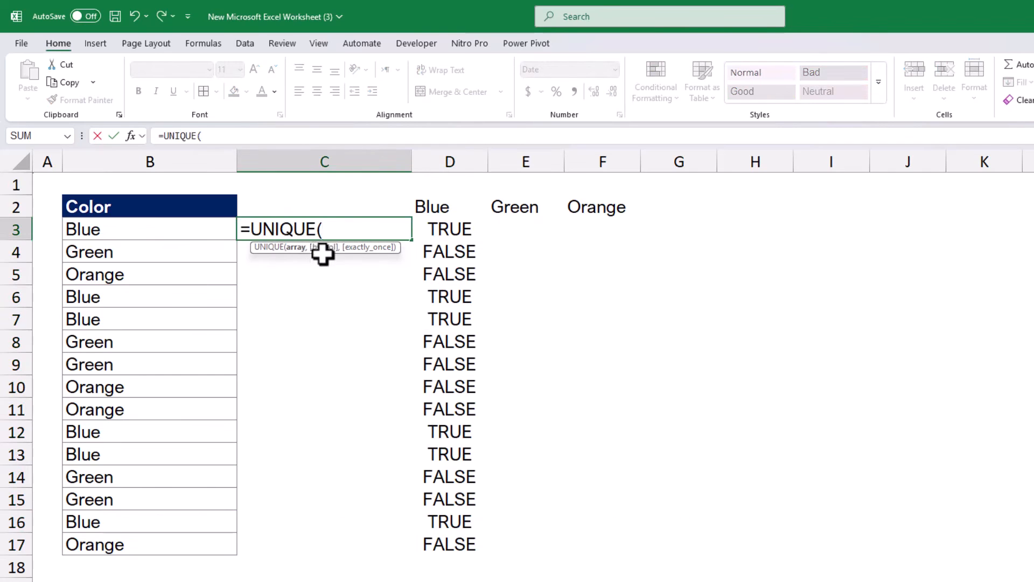
left_click_drag(210, 237, 167, 553)
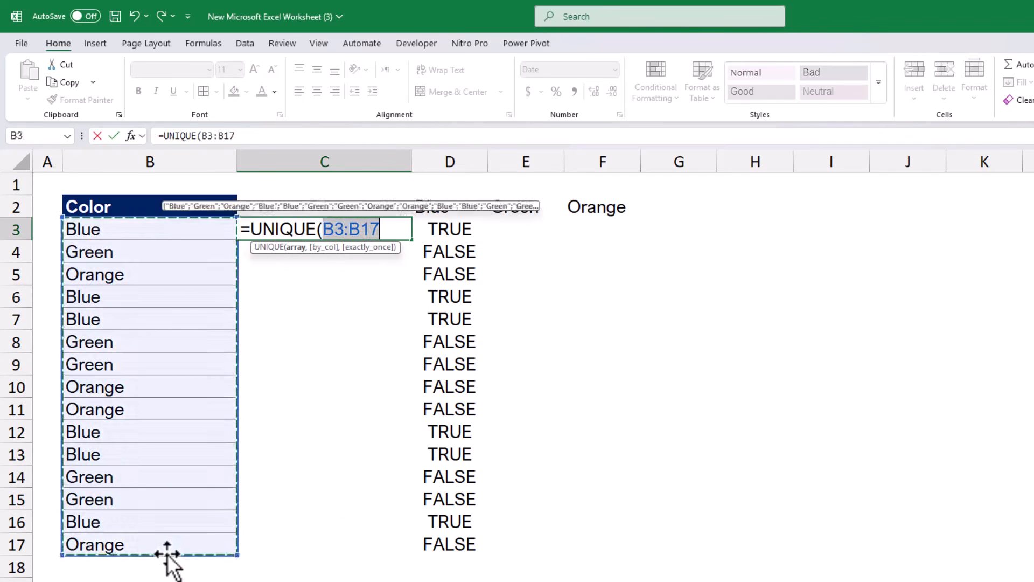
key("Return")
Copy D3's formula into E3 with the index changed to 2, giving =INDEX(UNIQUE(B$3:B$17),2)=B3.
left_click(542, 437)
left_click(529, 238)
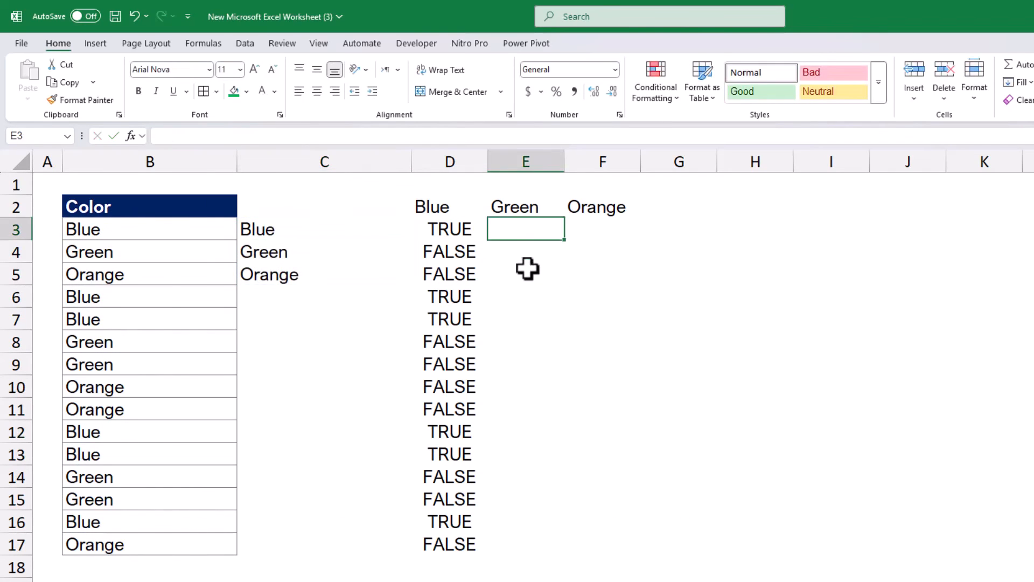
left_click(442, 229)
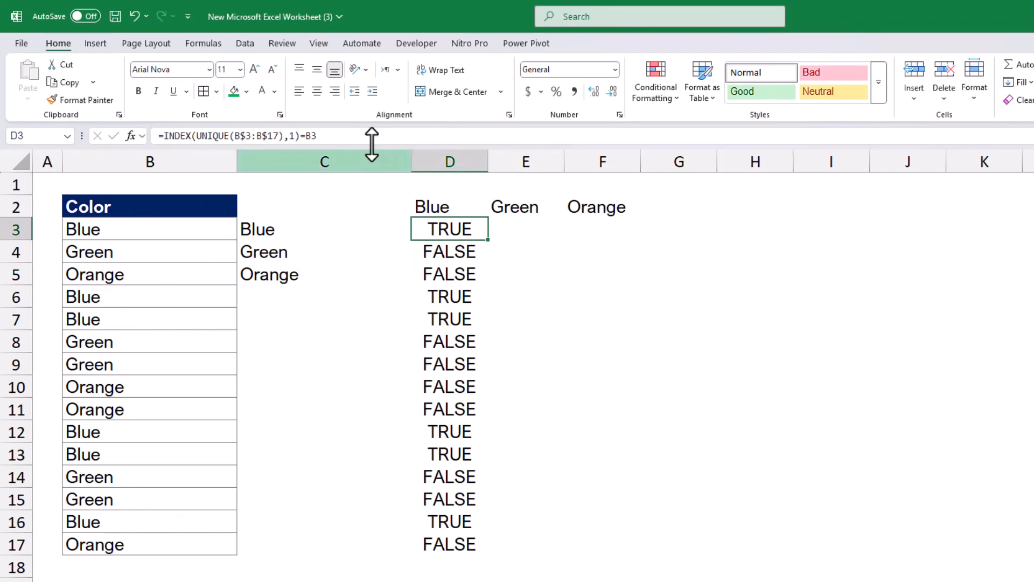
left_click_drag(345, 136, 139, 146)
key("ctrl+c")
key("Escape")
left_click(526, 231)
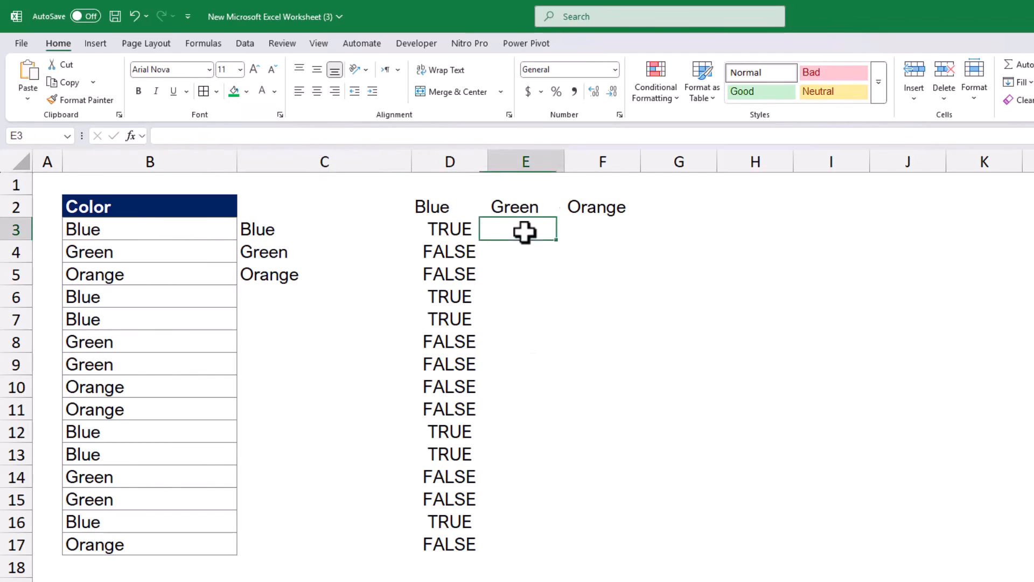
left_click(353, 135)
key("ctrl+v")
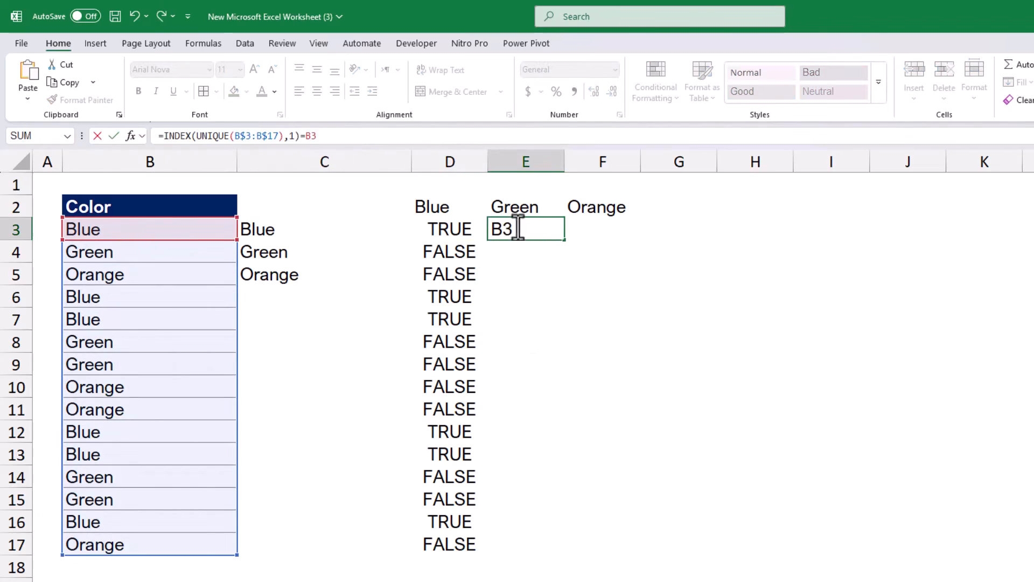
double_click(291, 135)
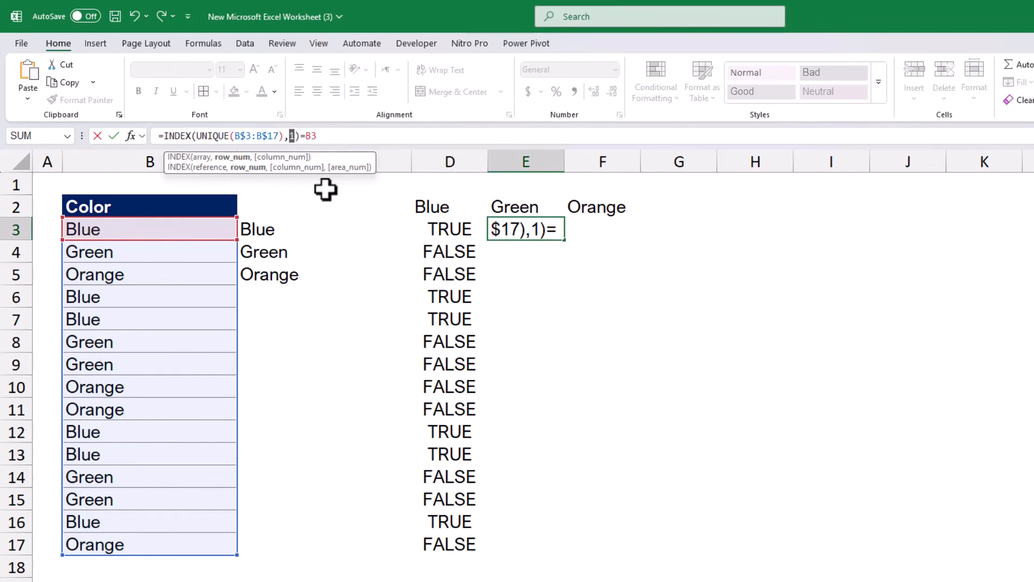
type("2")
key("Return")
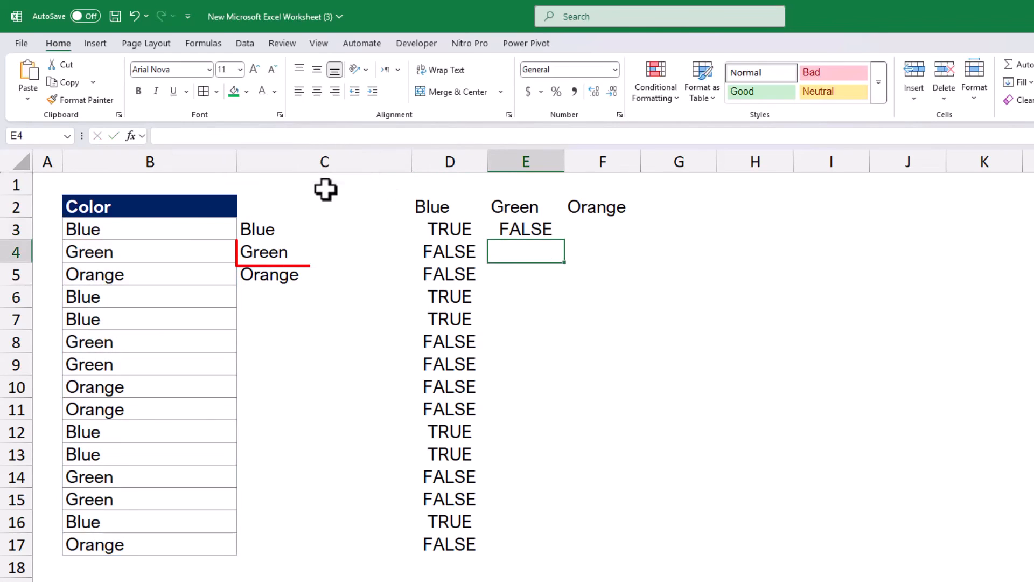
Fill E3's formula down through E17 in the Green column.
left_click(540, 233)
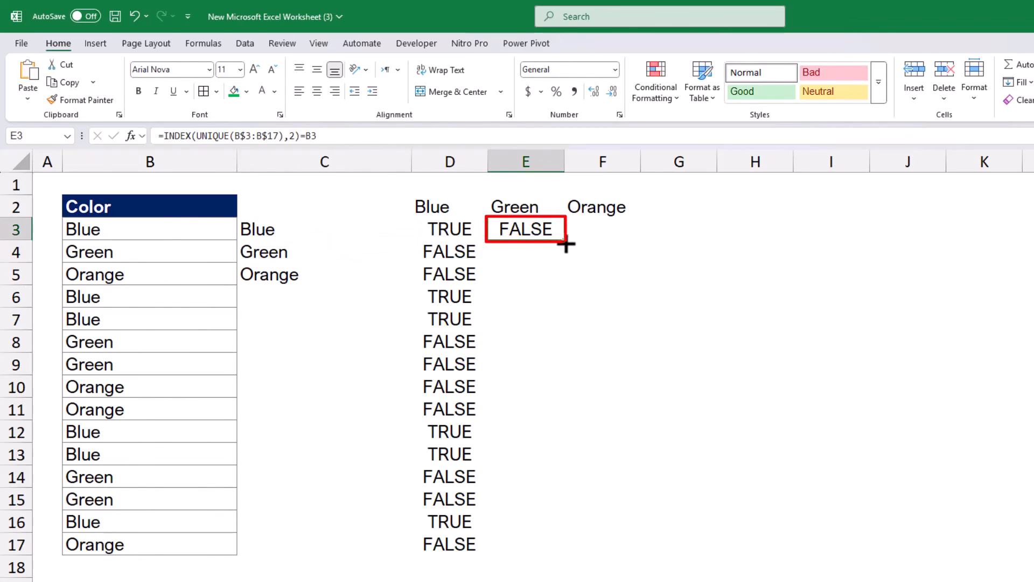
left_click_drag(565, 244, 565, 552)
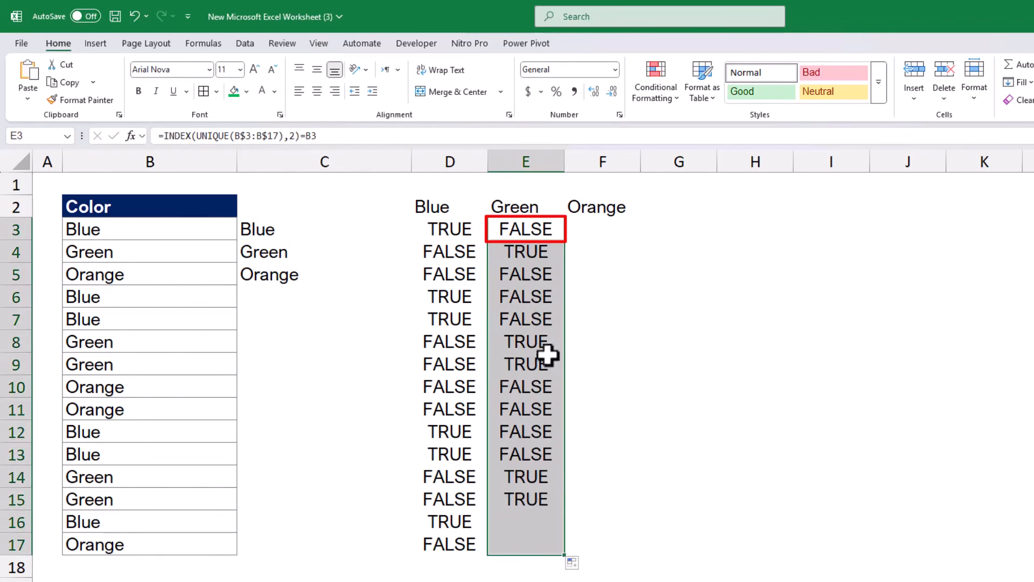
left_click(527, 257)
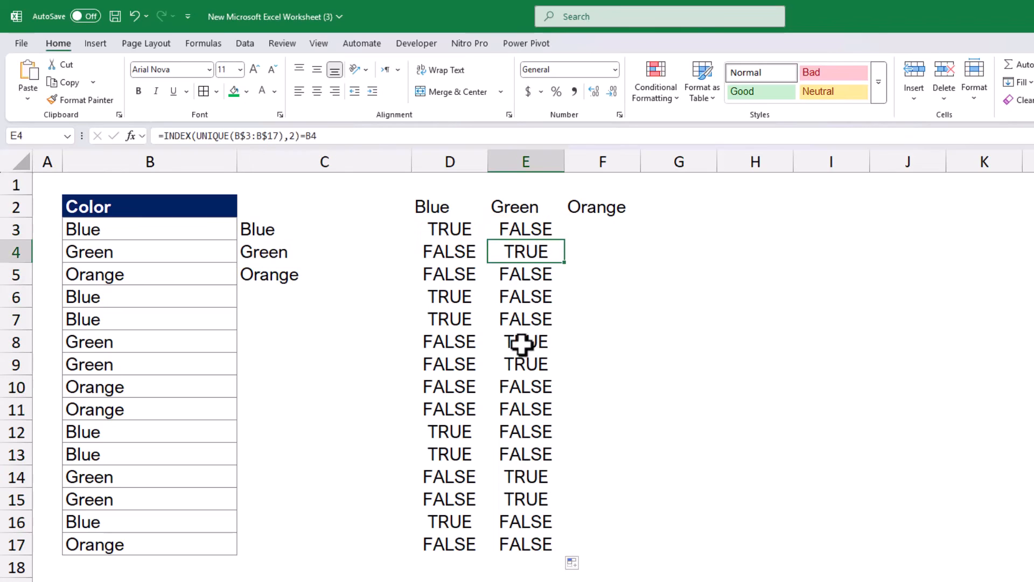
Paste the copied formula into F3 with the index changed to 3, giving =INDEX(UNIQUE(B$3:B$17),3)=B3.
left_click(598, 229)
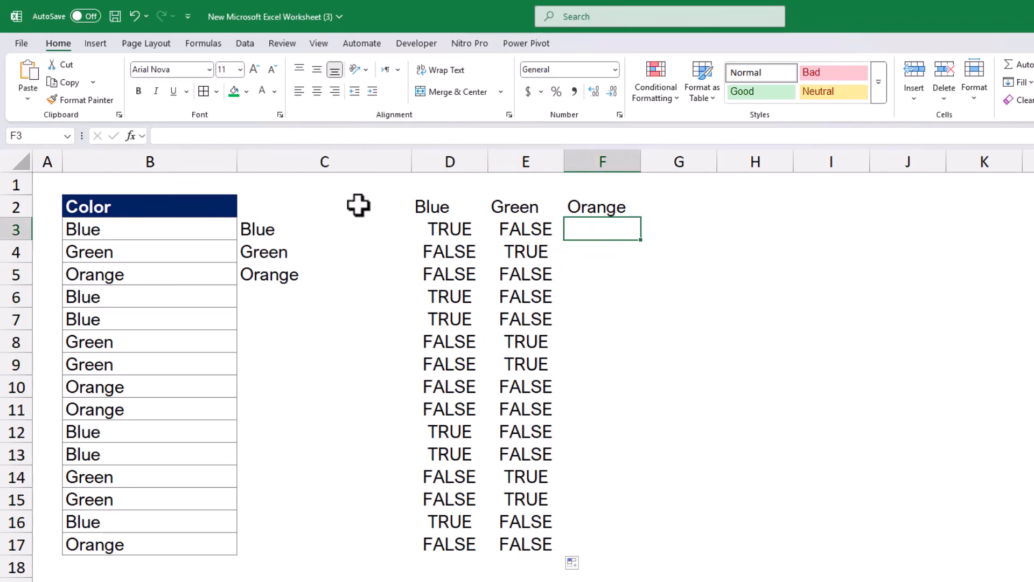
left_click(260, 136)
key("ctrl+v")
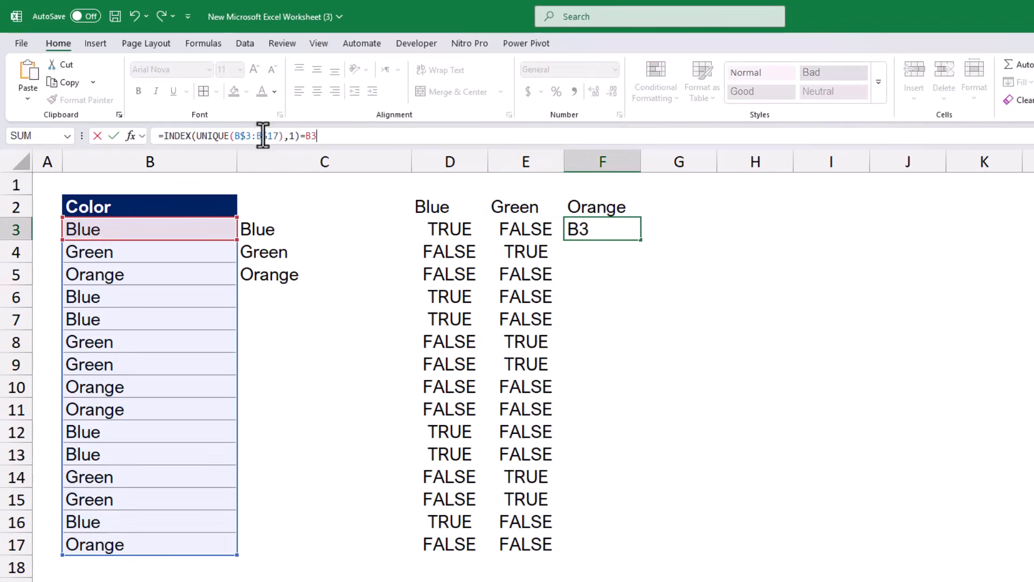
double_click(291, 136)
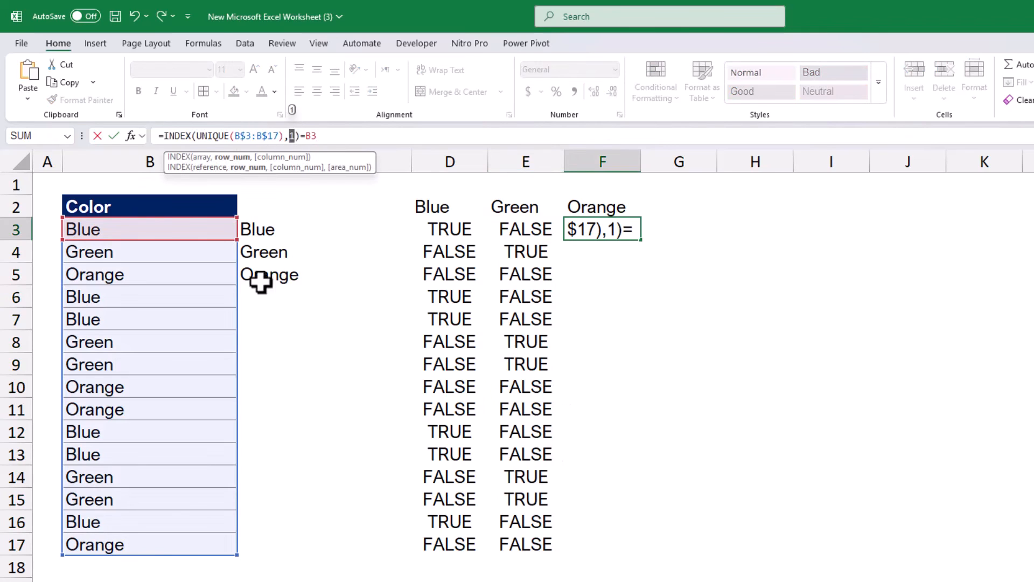
key("Return")
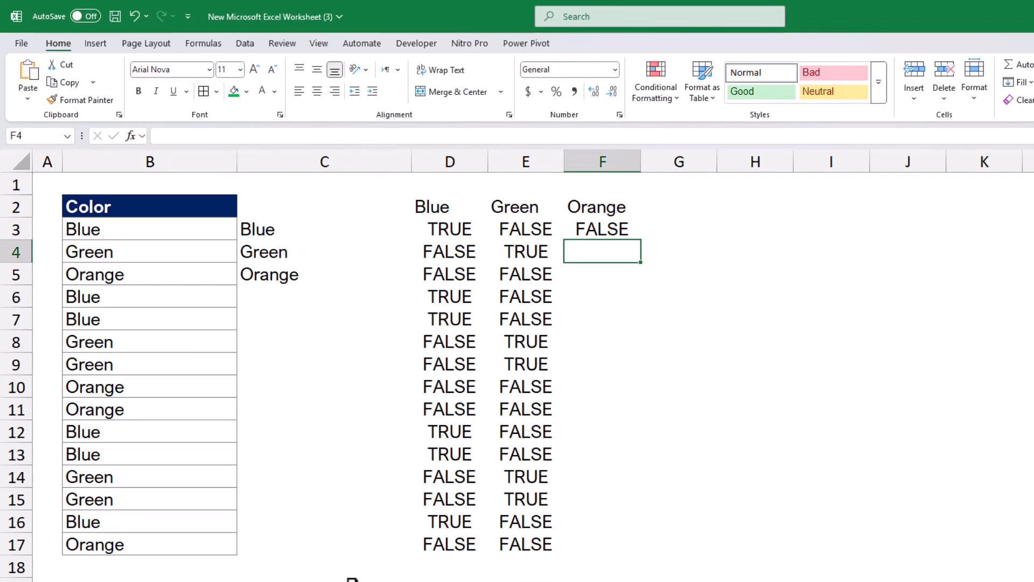
Fill F3's formula down through F17 in the Orange column.
left_click(619, 228)
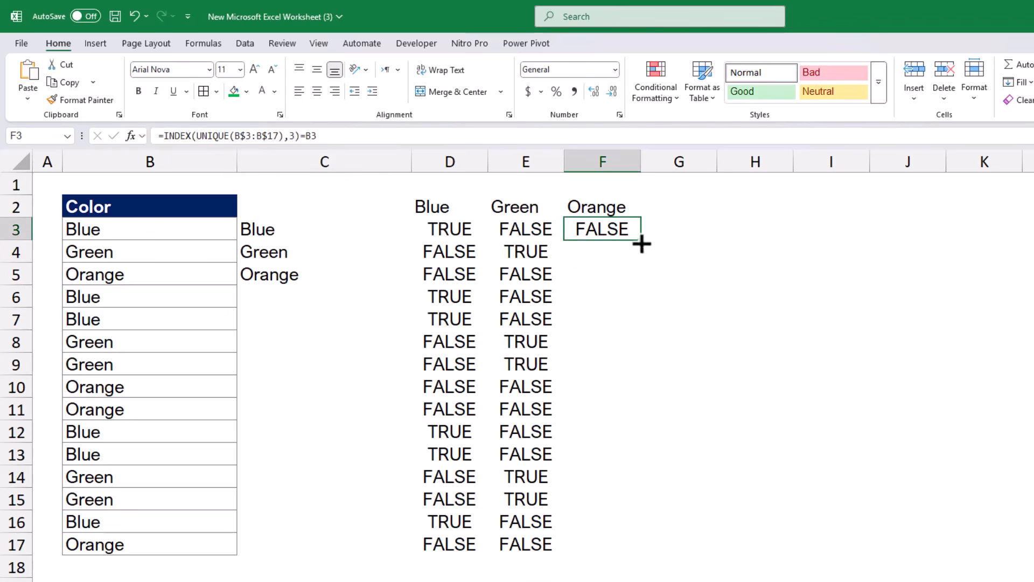
left_click_drag(641, 241, 633, 549)
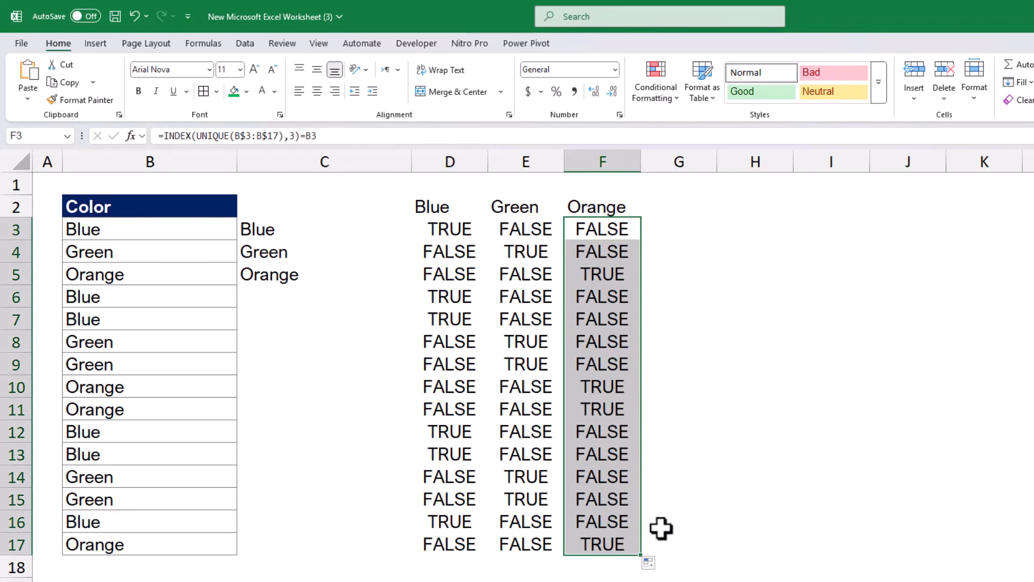
left_click(755, 416)
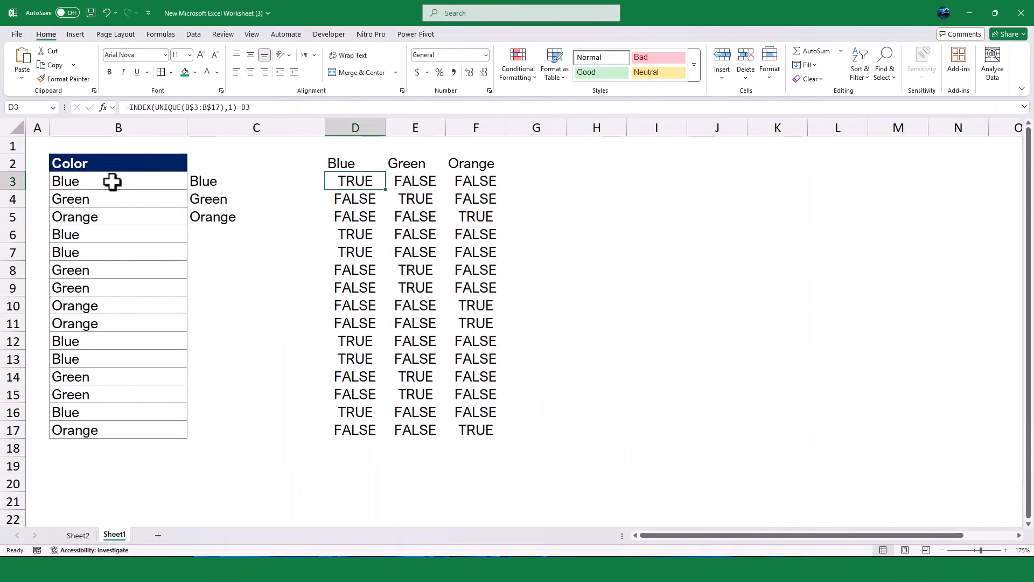
Start a formula-based conditional formatting rule for B3:B17 using =INDEX(UNIQUE(B$3:B$17),1)=B3.
left_click(113, 182)
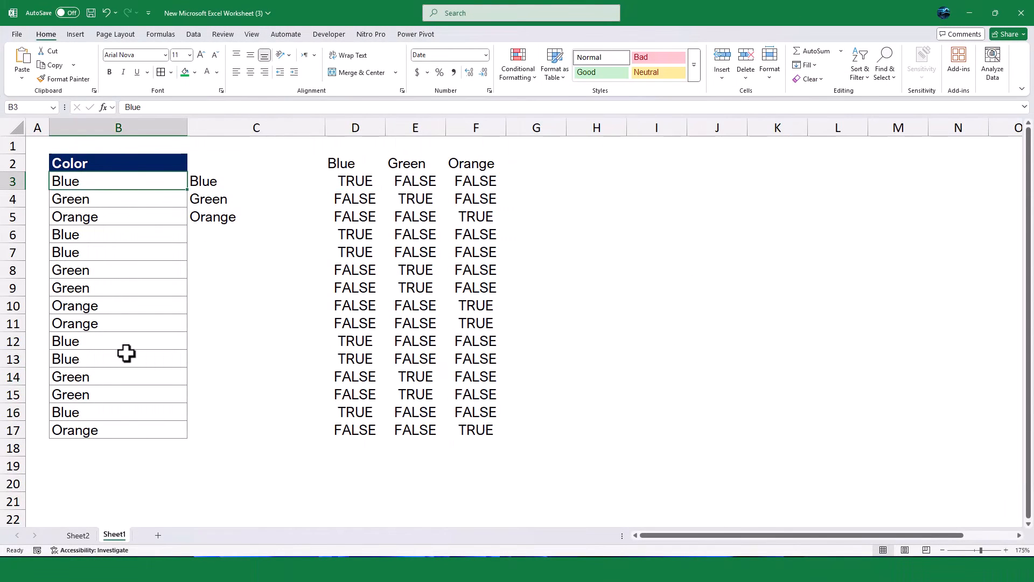
left_click(135, 430, "shift")
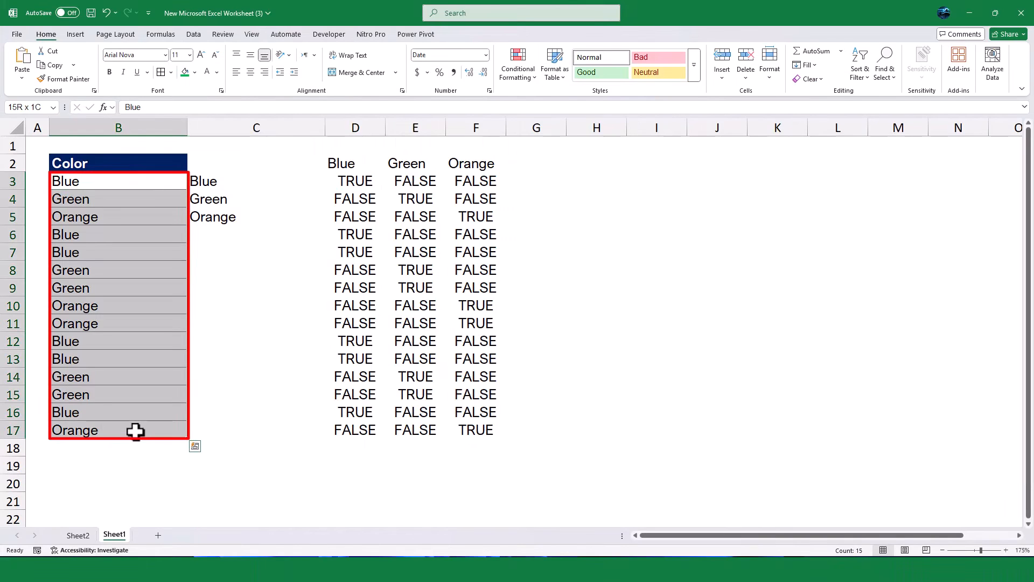
left_click(516, 71)
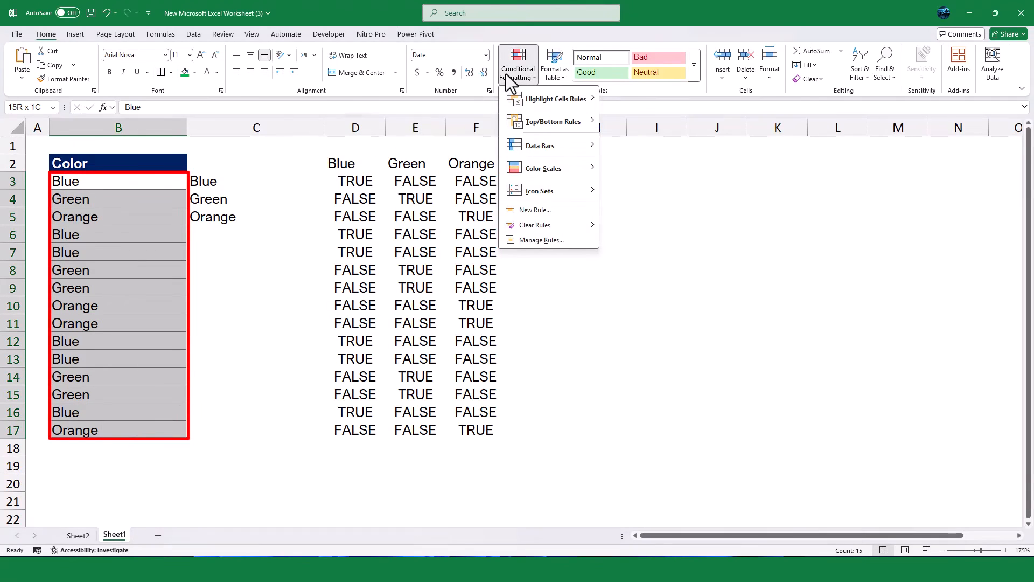
left_click(541, 212)
left_click(432, 243)
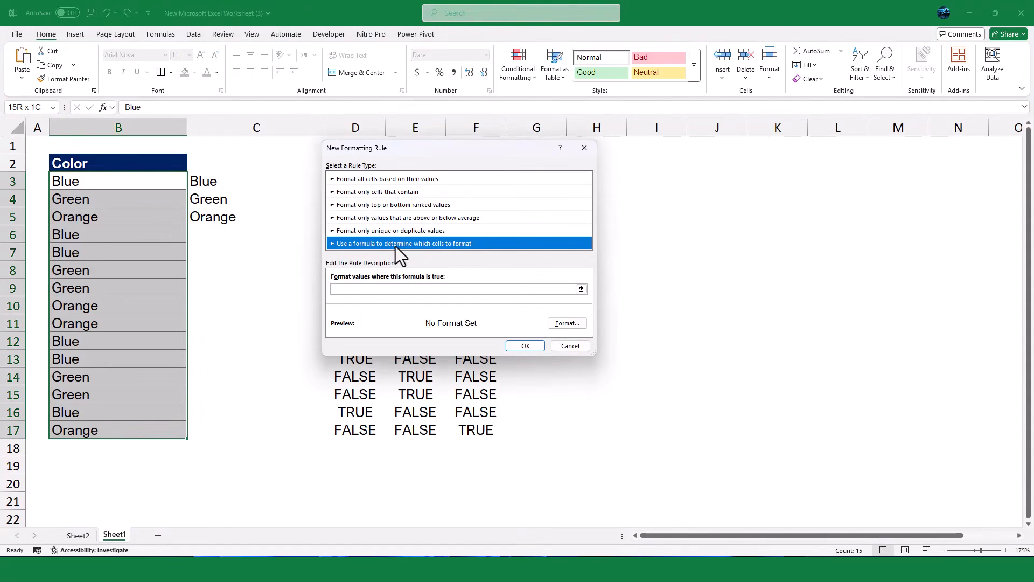
left_click(381, 290)
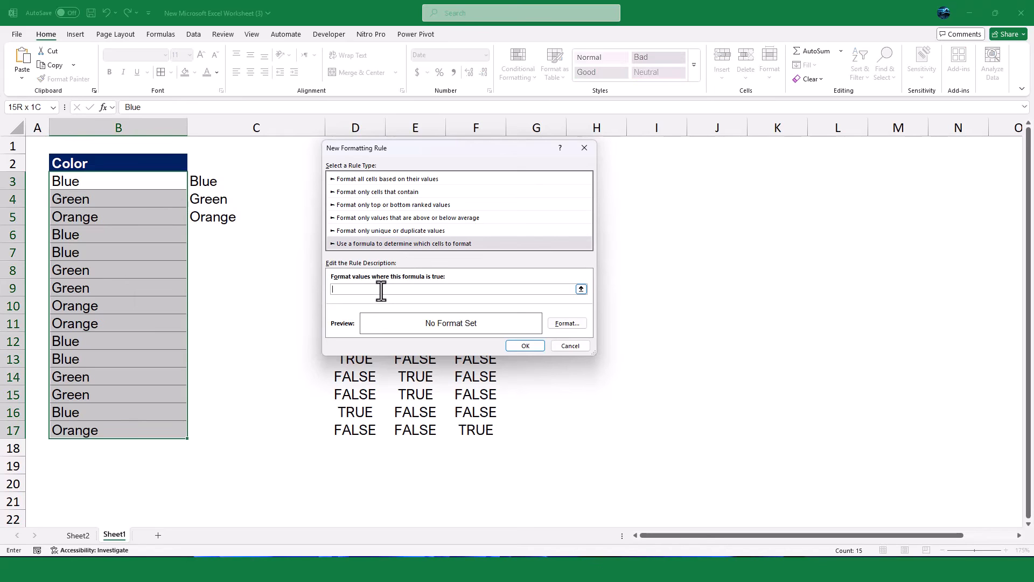
type("=INDEX(UNIQUE(B$3:B$17),1)=B3")
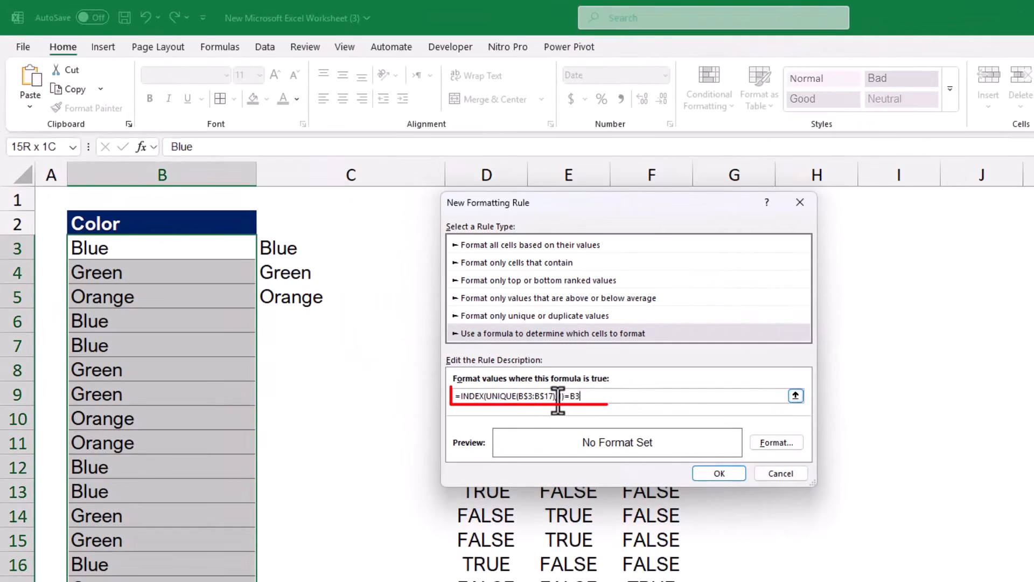
type("1)")
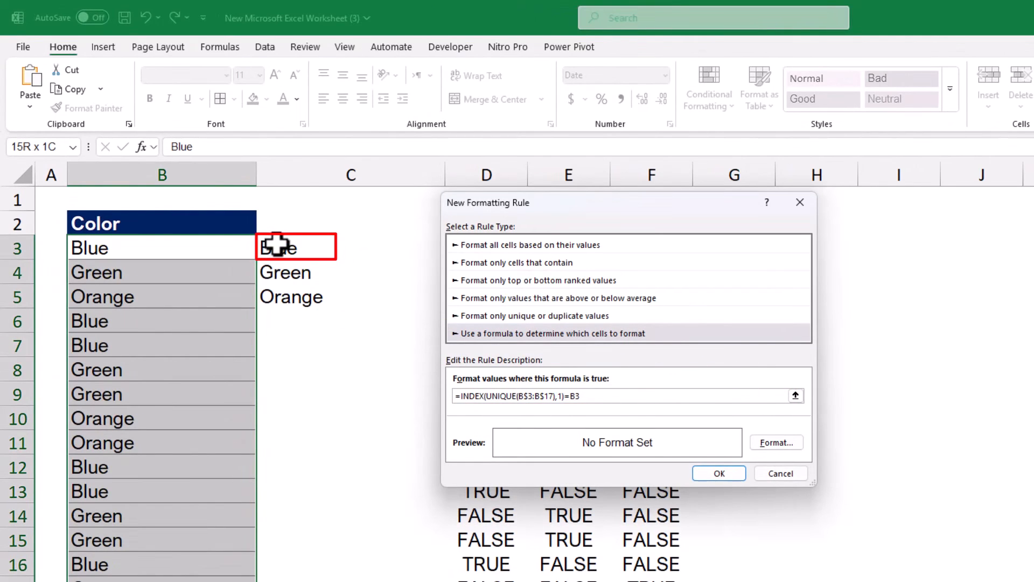
Give the new rule a light blue fill and apply it to the selected color cells.
left_click(775, 443)
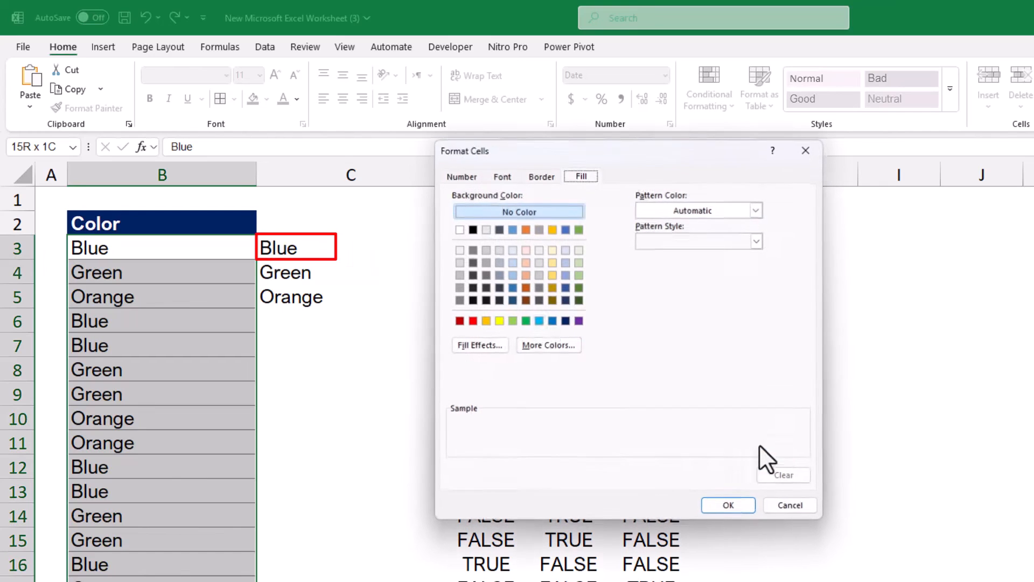
left_click(723, 503)
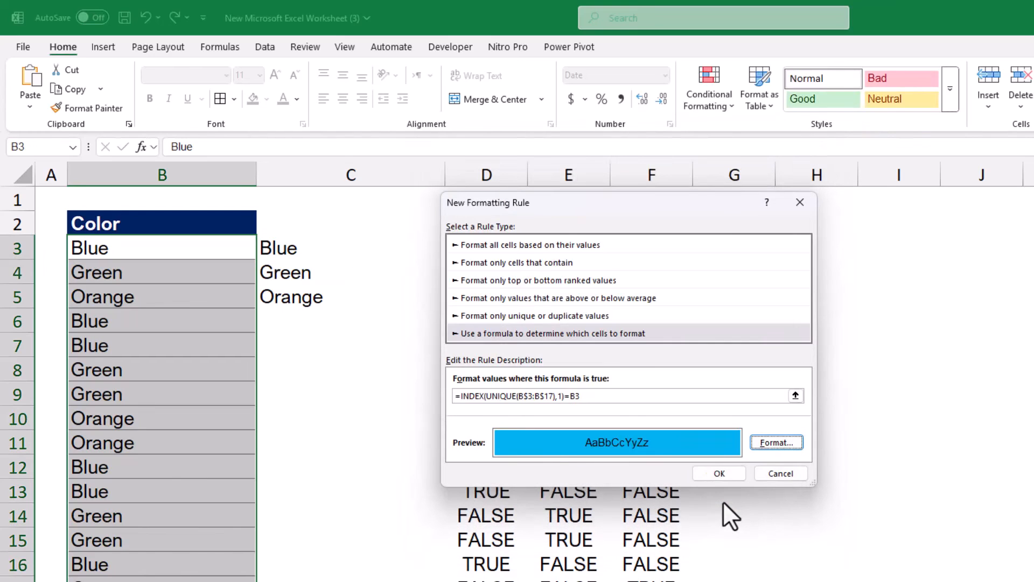
left_click(719, 473)
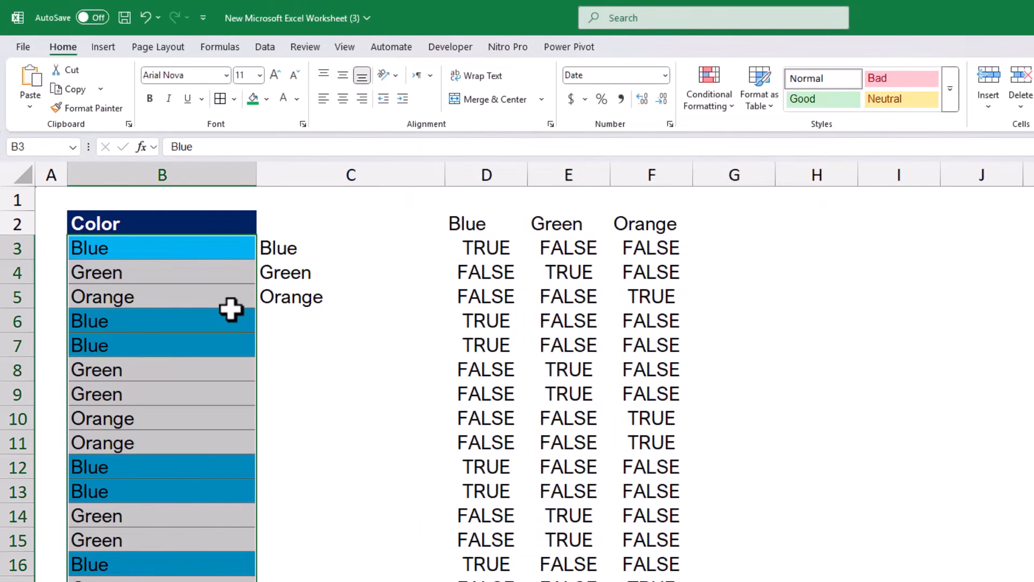
Duplicate the light blue formula rule in the Conditional Formatting Rules Manager.
left_click(706, 101)
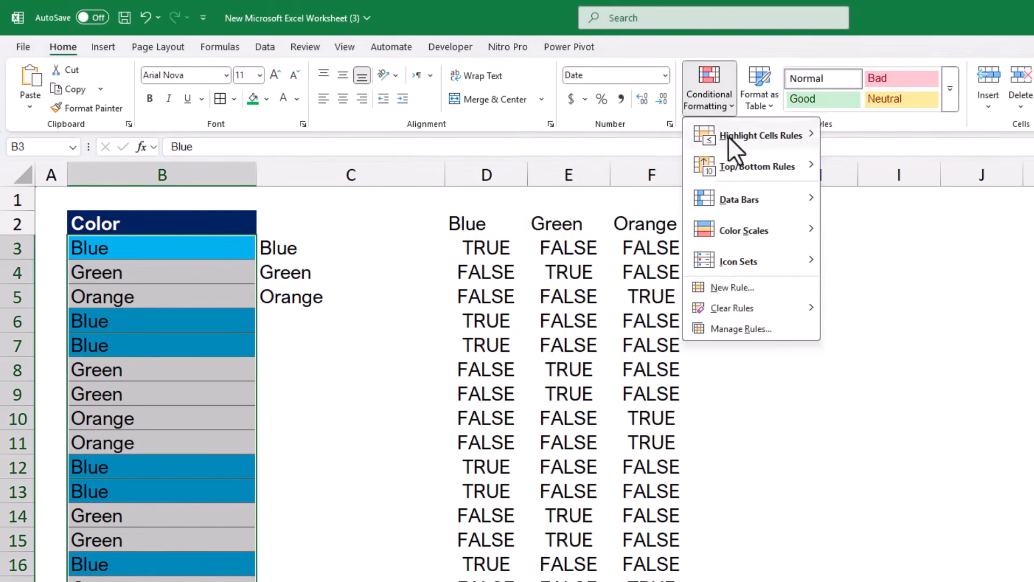
left_click(741, 329)
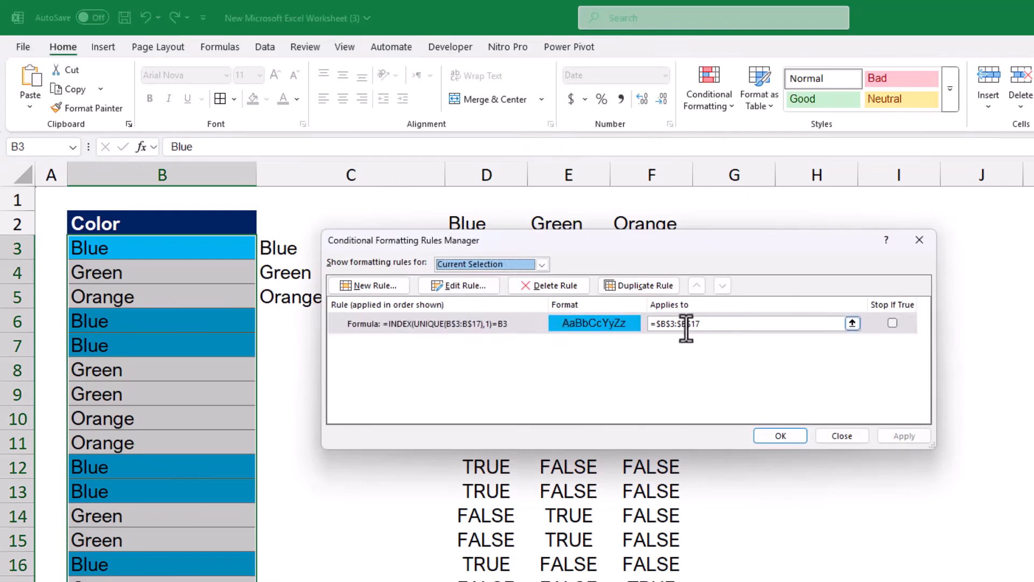
left_click(540, 321)
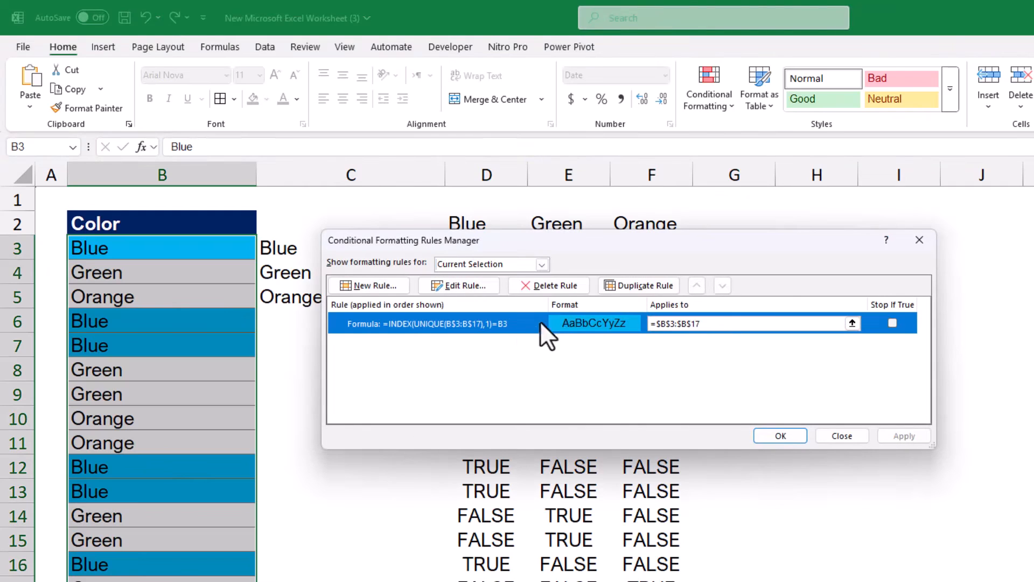
left_click(651, 284)
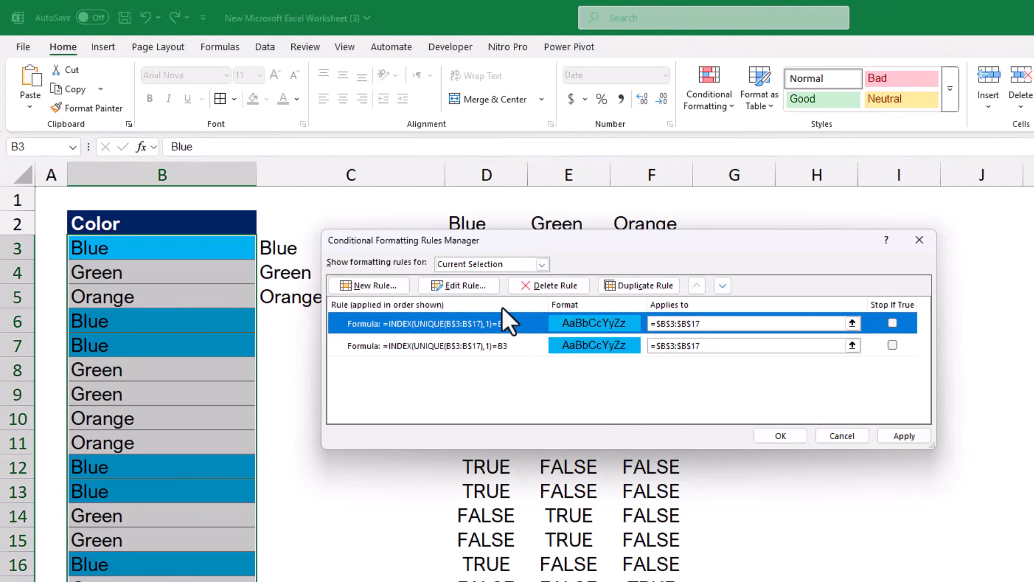
Change the duplicated rule's formula to =INDEX(UNIQUE(B$3:B$17),2)=B3 and give it a green fill.
left_click(477, 284)
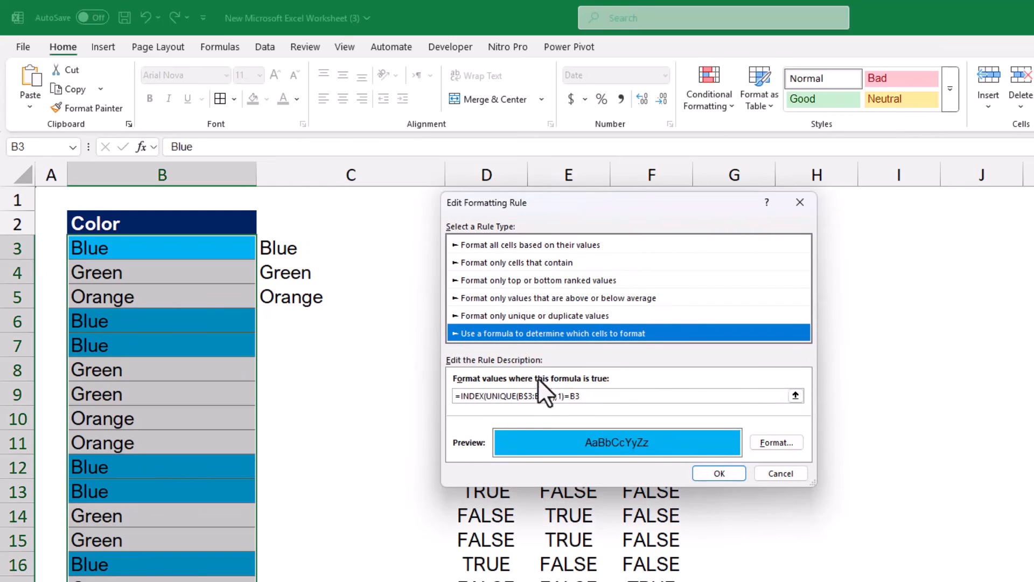
left_click(569, 396)
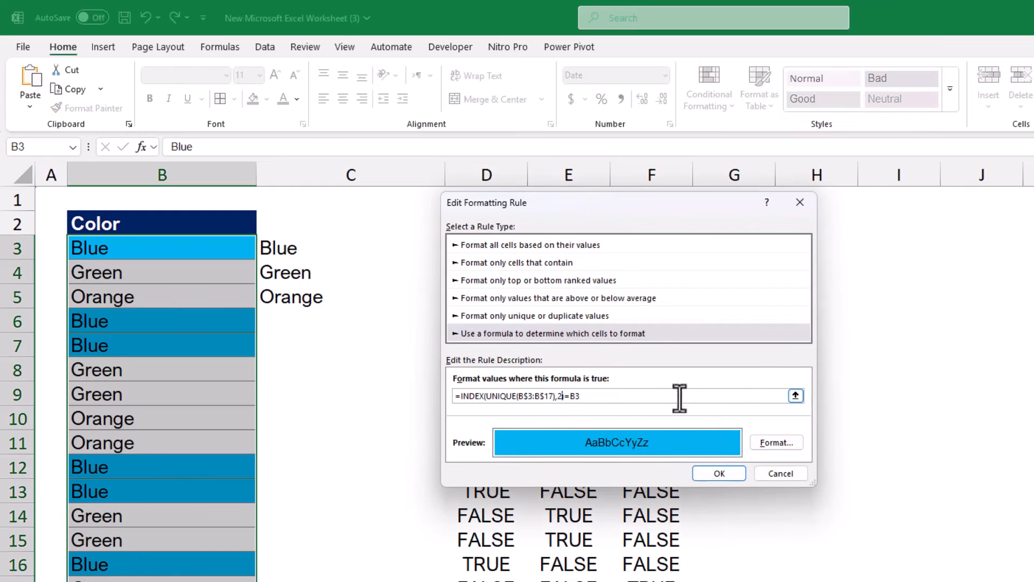
left_click(773, 442)
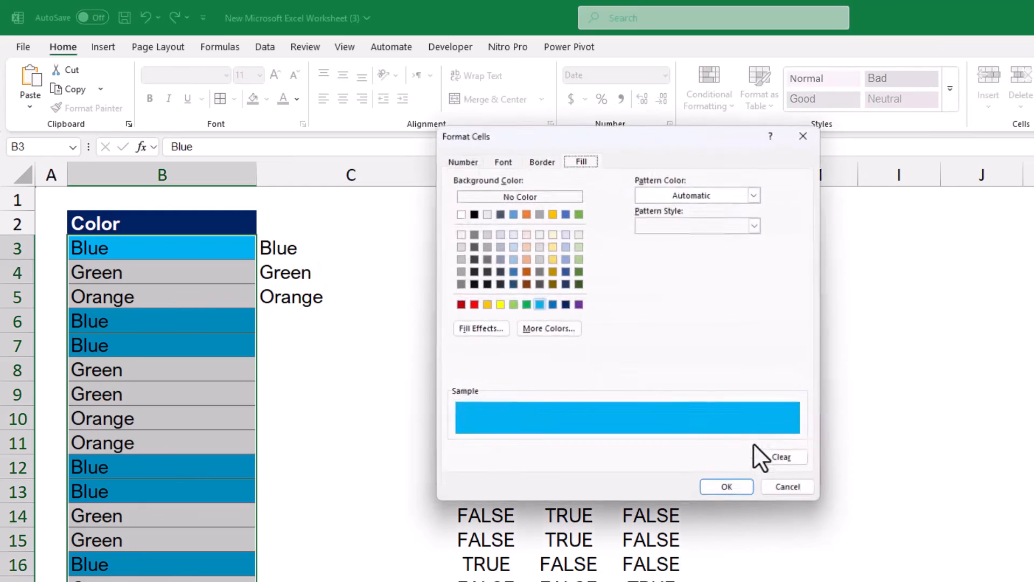
left_click(527, 304)
left_click(724, 490)
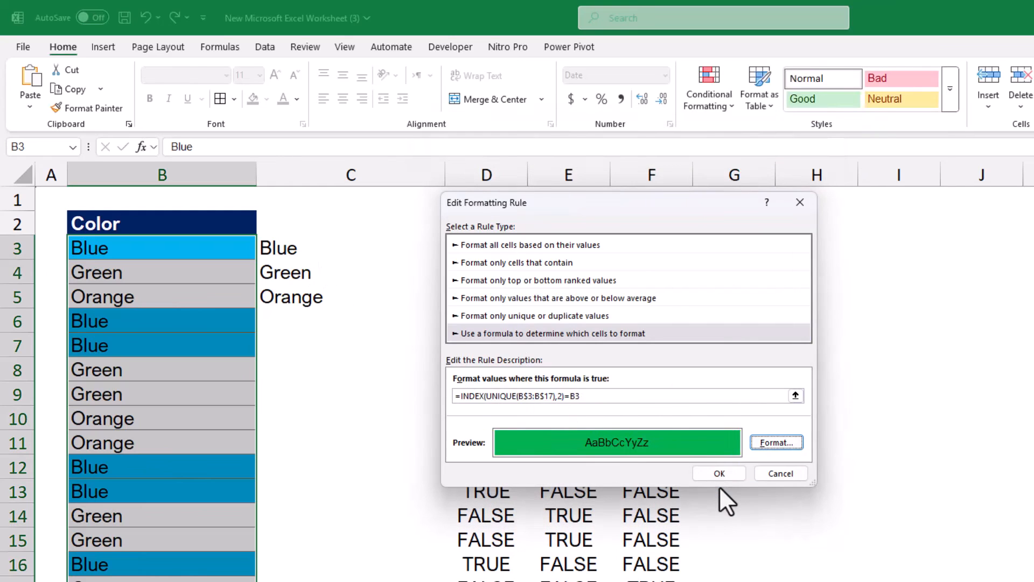
Set the green rule's font color to white and save the edited rule.
left_click(778, 443)
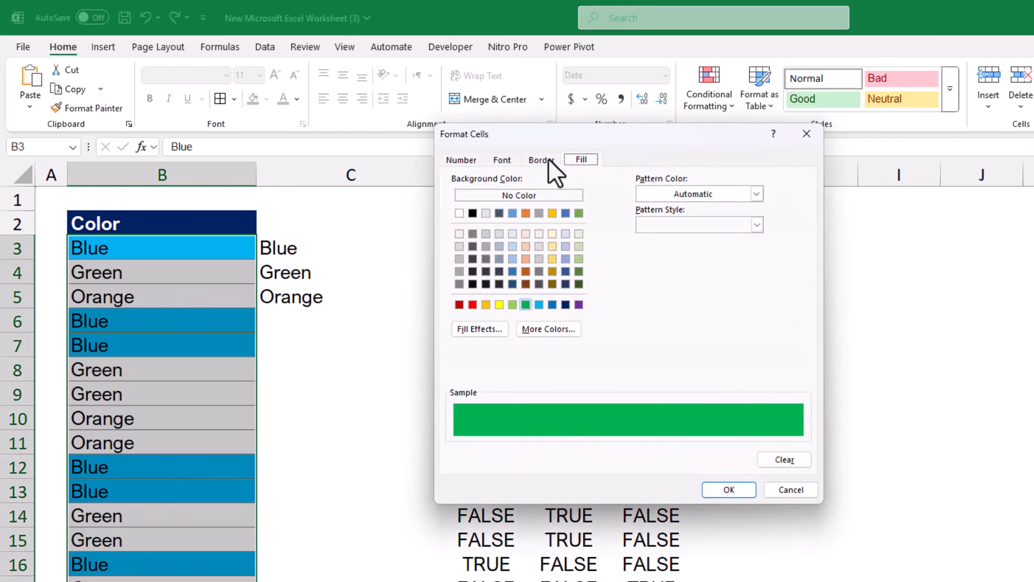
left_click(502, 159)
left_click(697, 281)
left_click(660, 353)
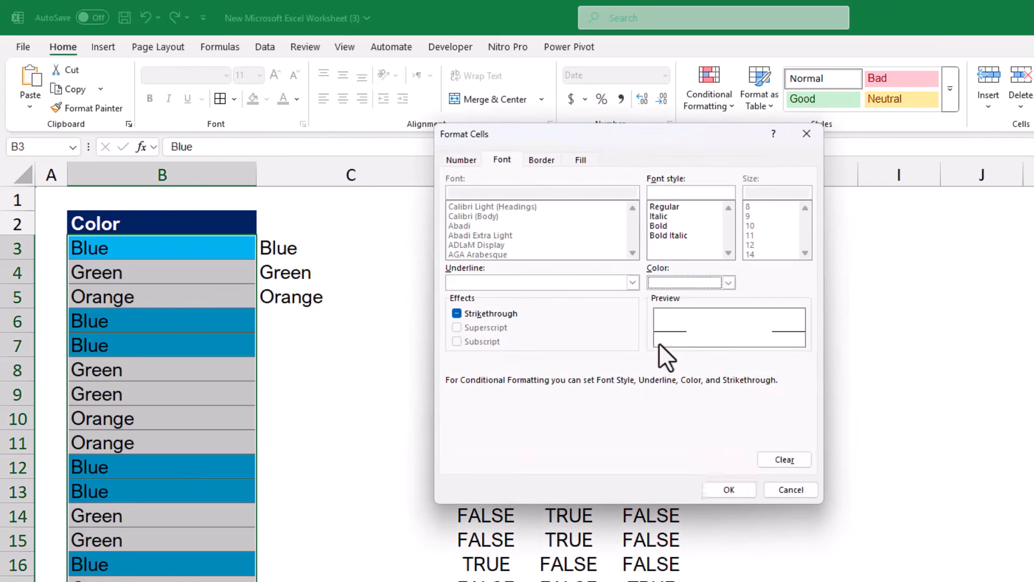
left_click(721, 489)
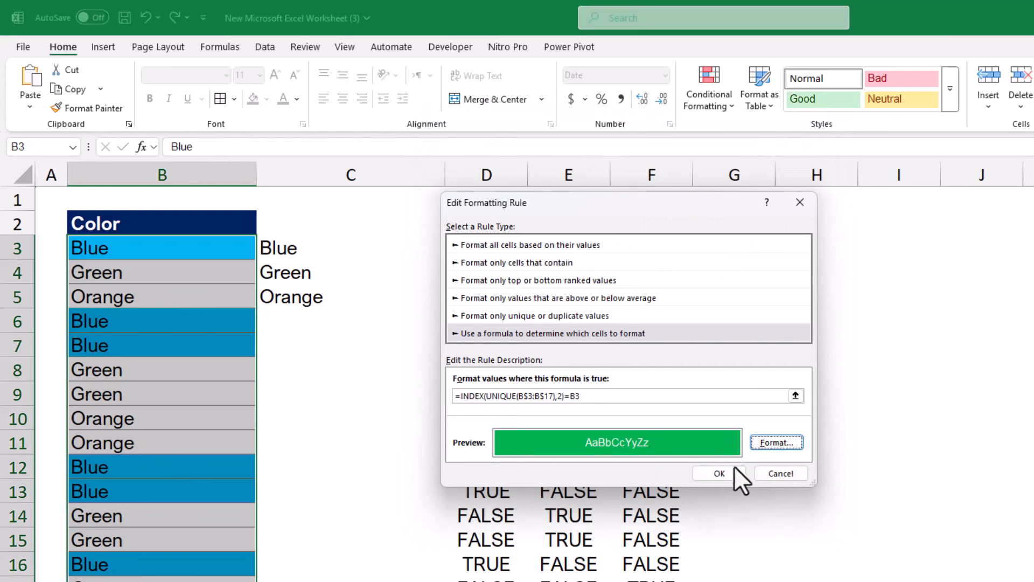
left_click(731, 472)
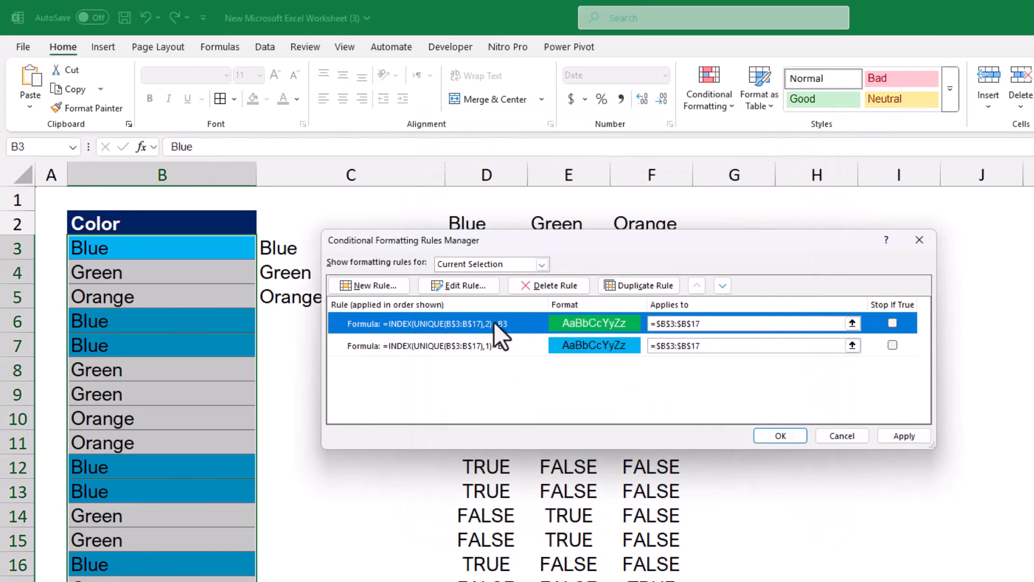
Duplicate the green rule and change the copy's formula to =INDEX(UNIQUE(B$3:B$17),3)=B3.
left_click(626, 286)
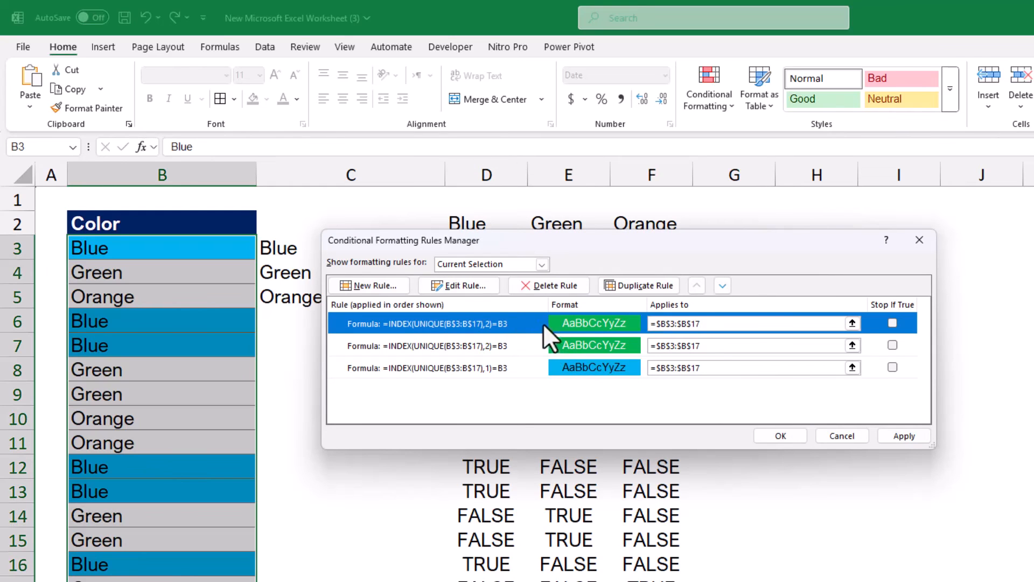
left_click(464, 285)
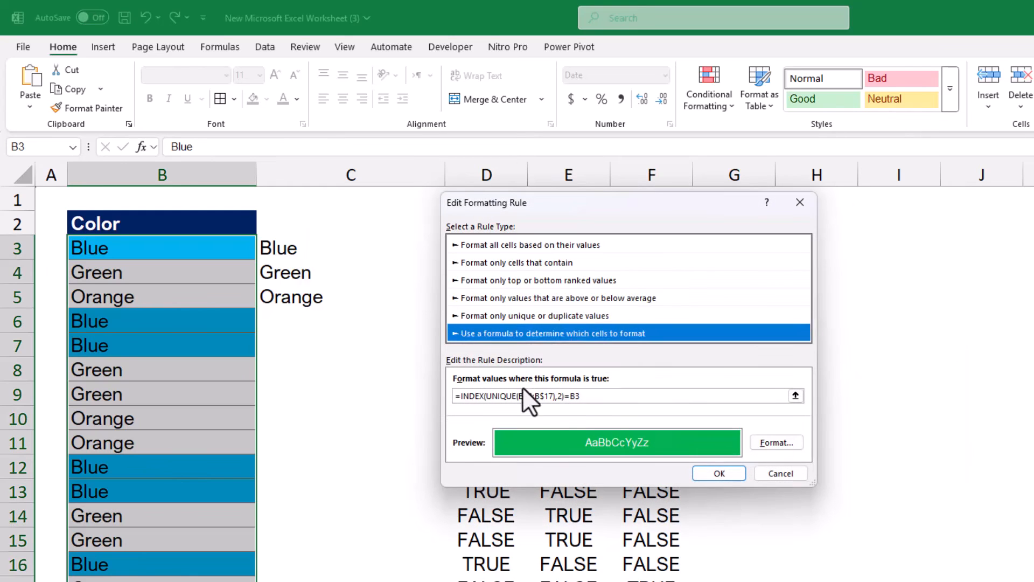
left_click(561, 396)
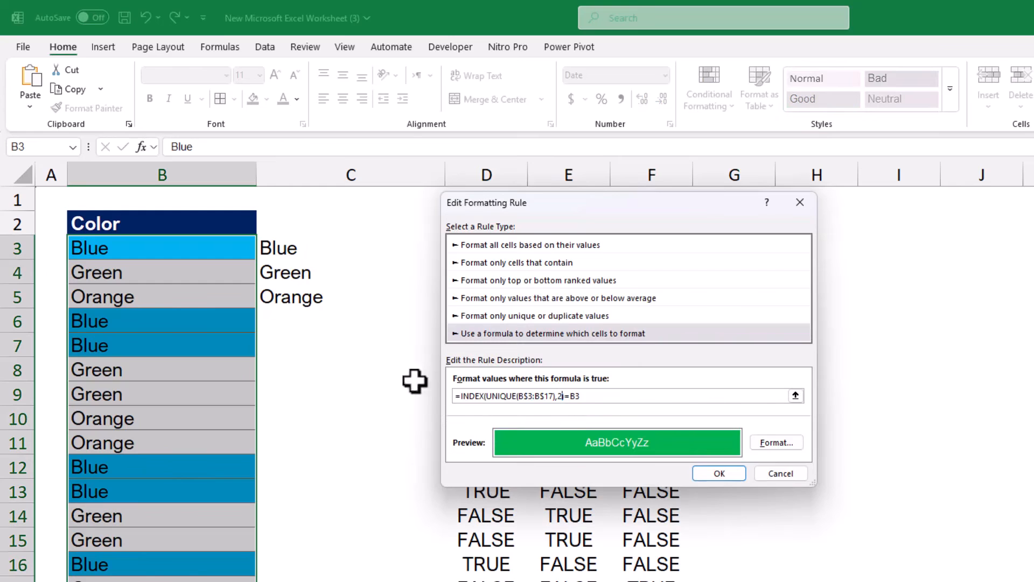
type("3)")
Give the third rule an orange fill with black text and apply the rules to the Color cells.
left_click(764, 442)
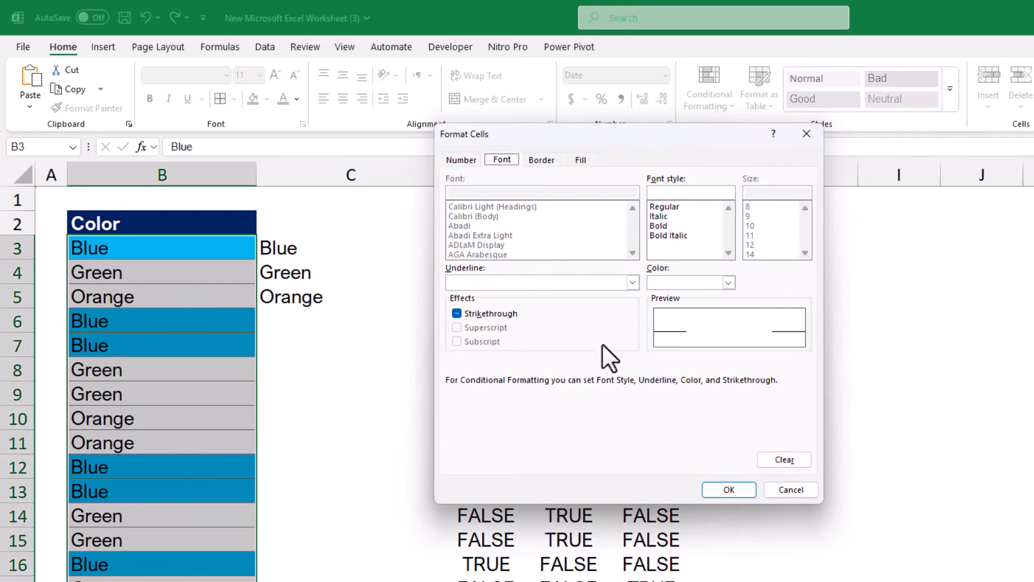
left_click(583, 160)
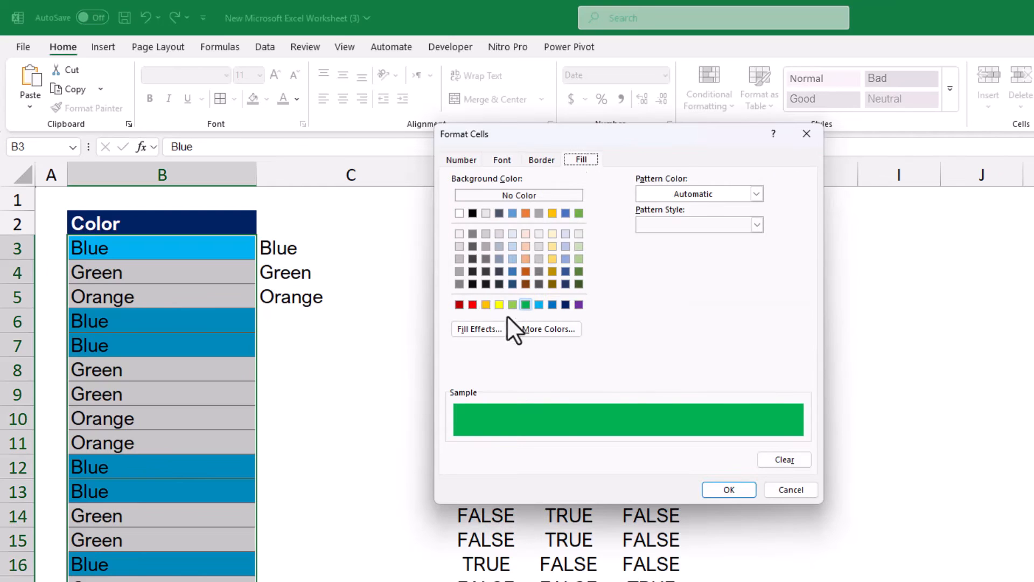
left_click(486, 304)
left_click(715, 489)
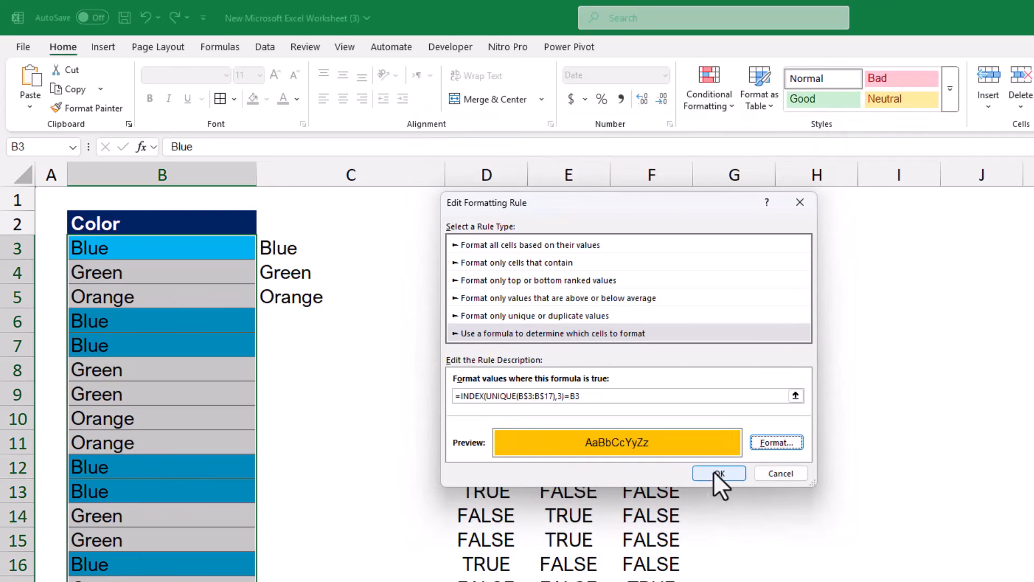
left_click(721, 474)
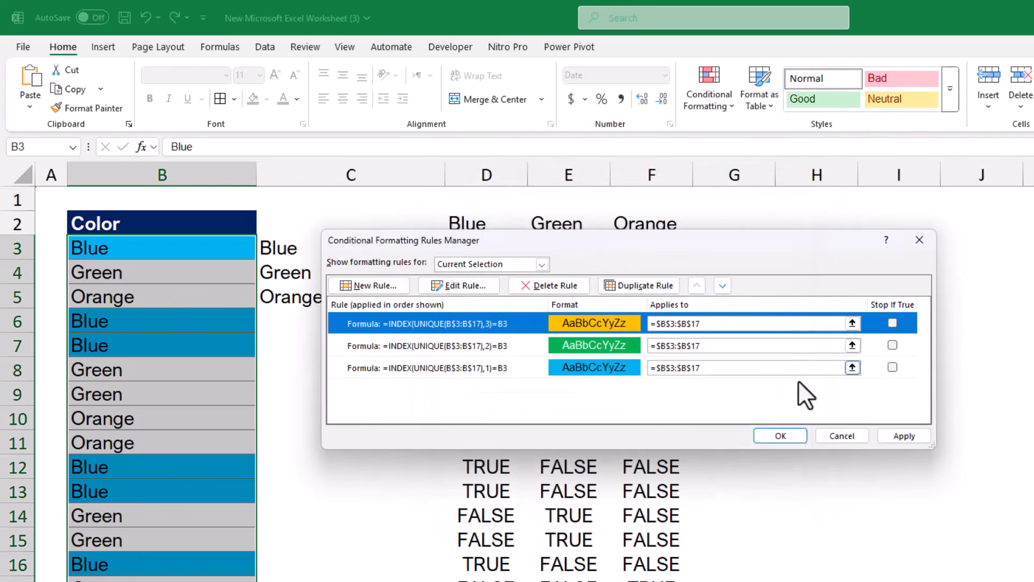
left_click(895, 436)
left_click(782, 436)
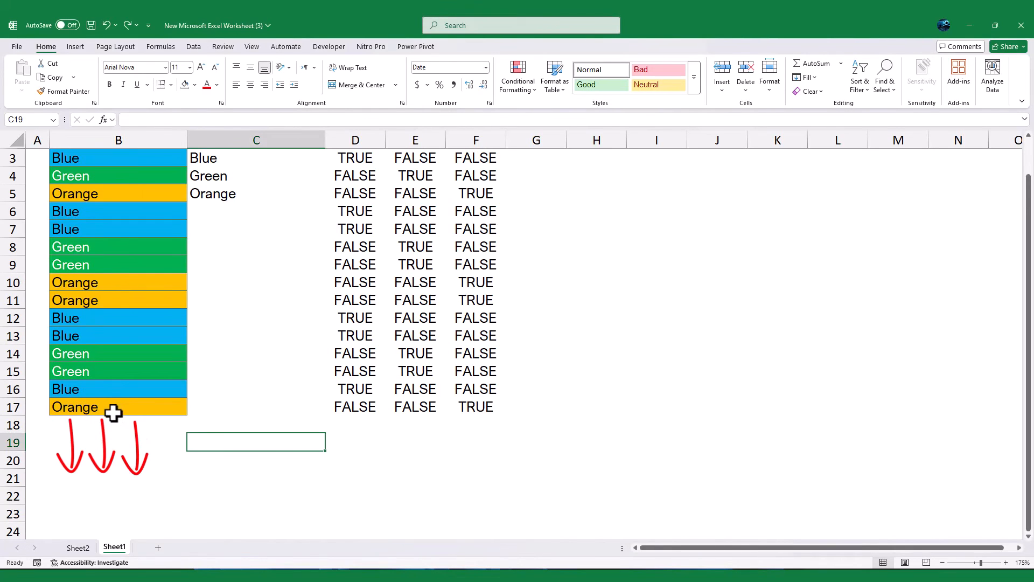
Copy the formatting of B17 onto the empty cells B18:B26 with Format Painter.
left_click(111, 407)
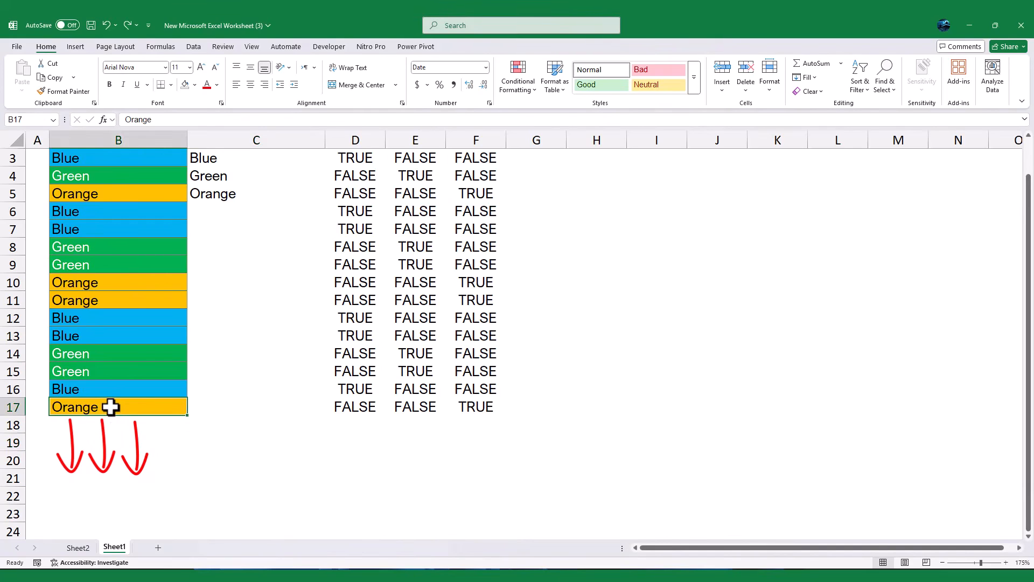
left_click(69, 91)
mouse_move(111, 425)
left_mouse_down()
mouse_move(115, 543)
mouse_move(115, 489)
mouse_move(116, 514)
left_mouse_up()
Enter Blue in B18 and green in B19 to test the extended color rules.
left_click(134, 381)
type("B")
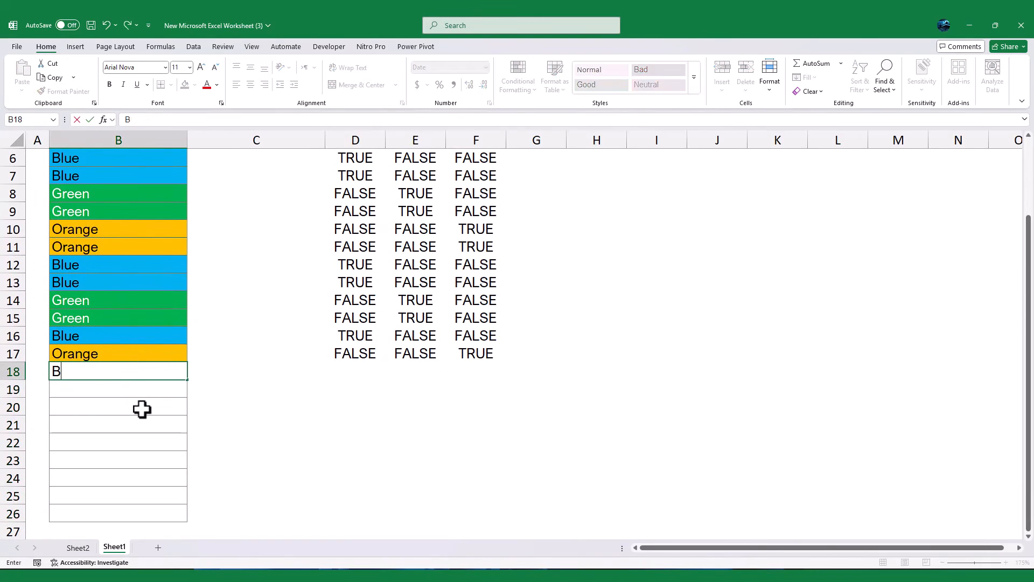
type("lue")
key("Return")
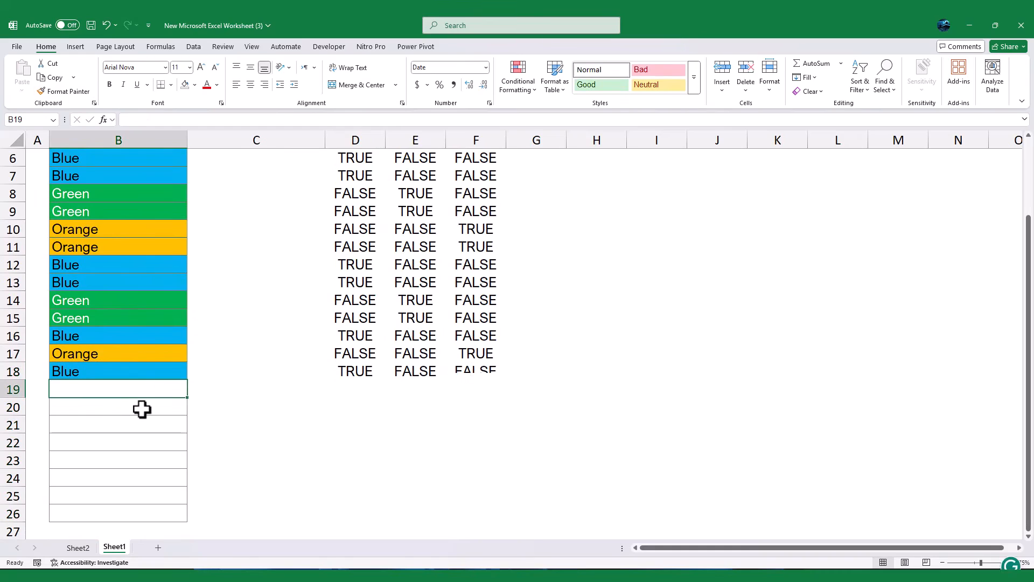
type("gr")
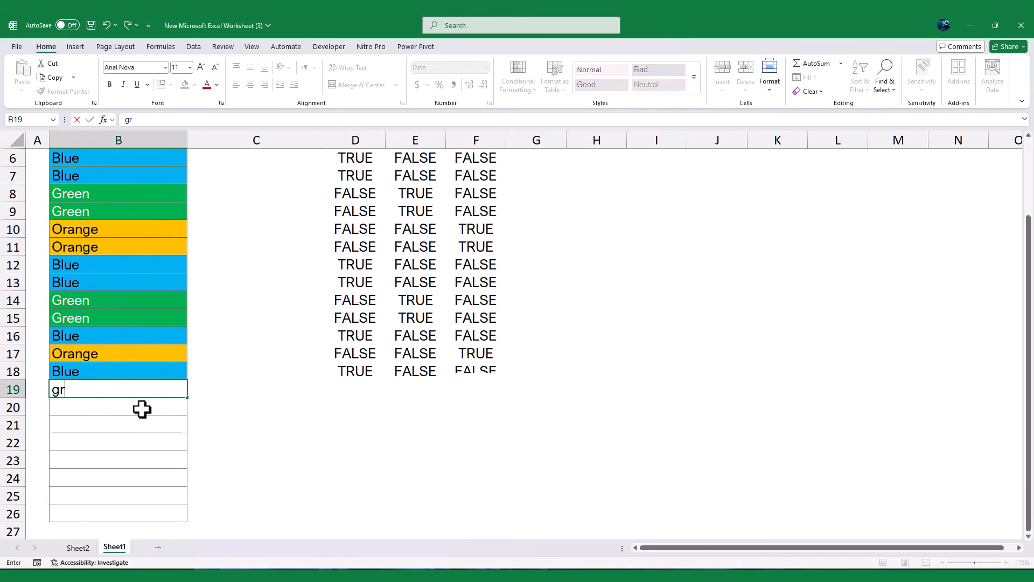
type("een")
key("Return")
Enter green in B23 and orange in B26 to test the rules on non-adjacent cells.
key("Return")
key("Return")
key("Return")
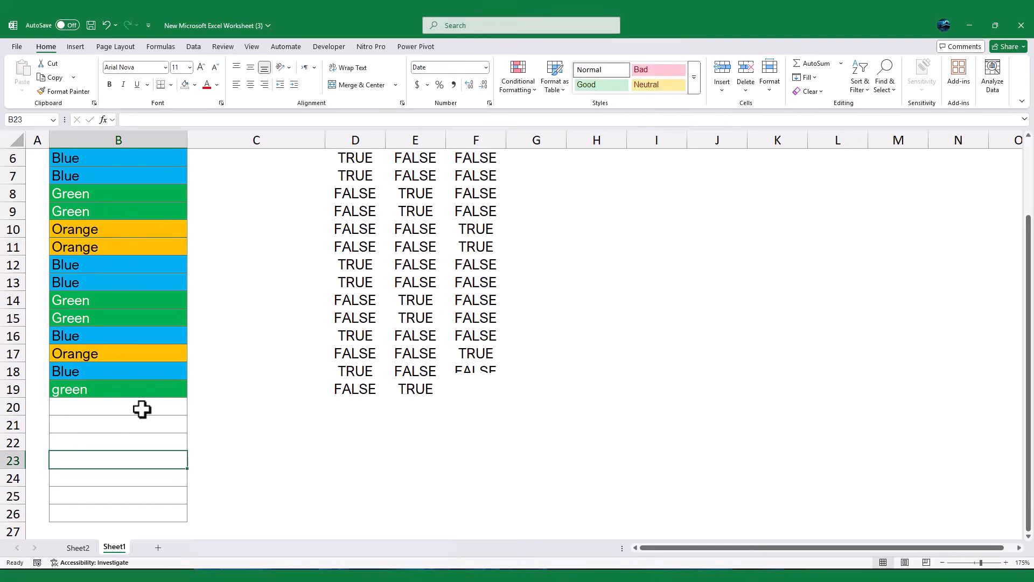
type("gree")
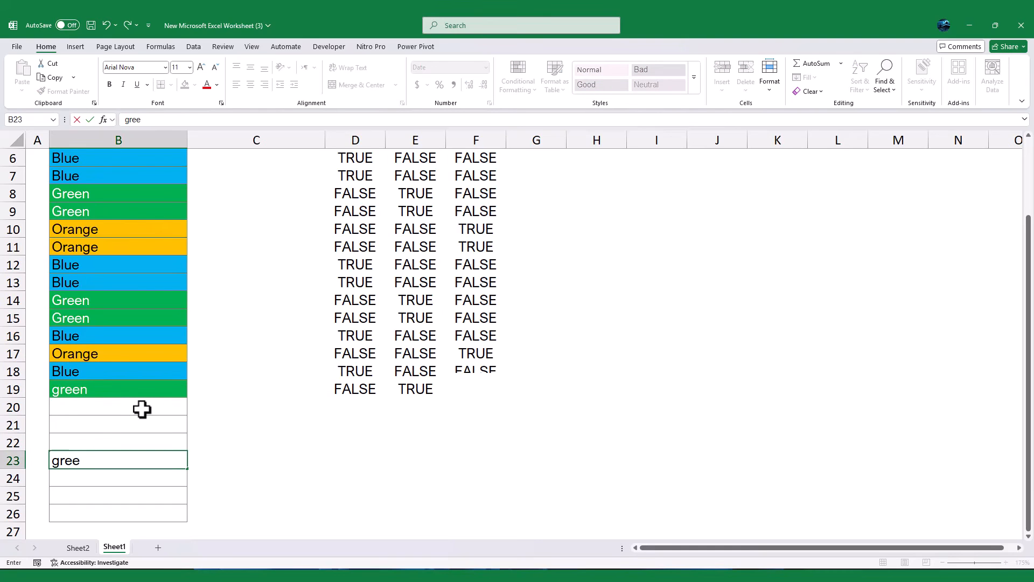
type("n")
key("Return")
key("Return")
key("Return")
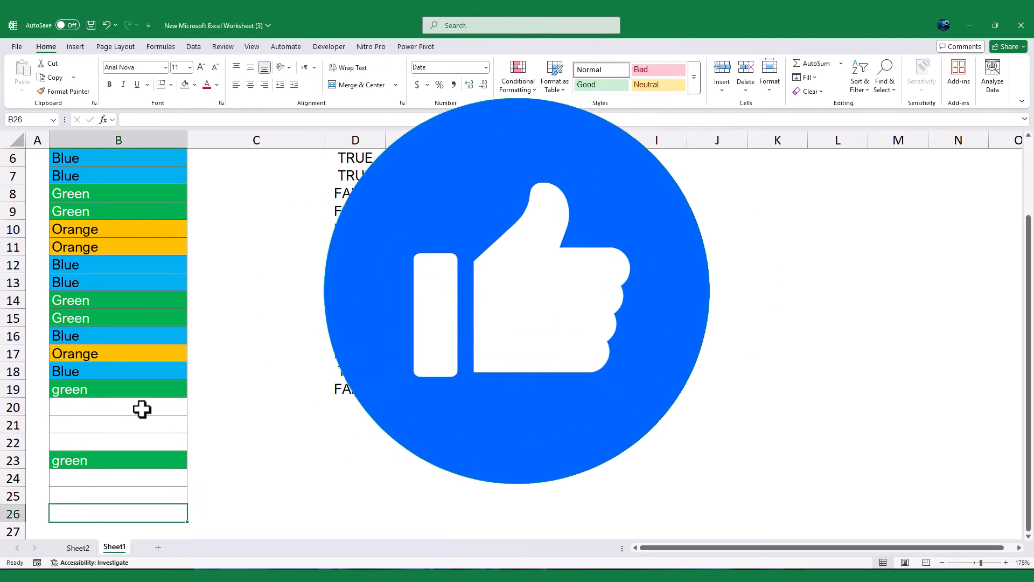
type("or")
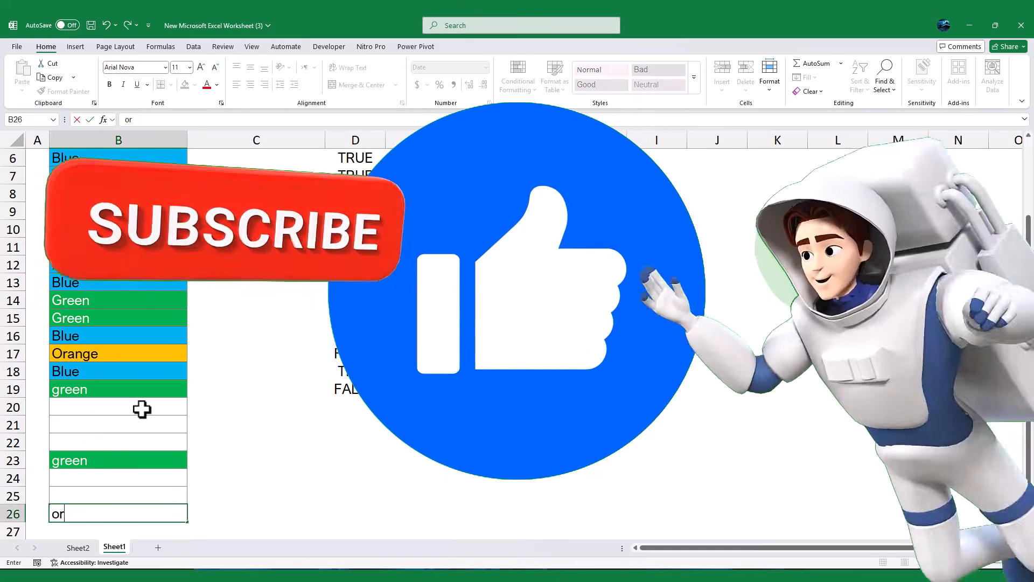
type("ange")
key("ctrl+Return")
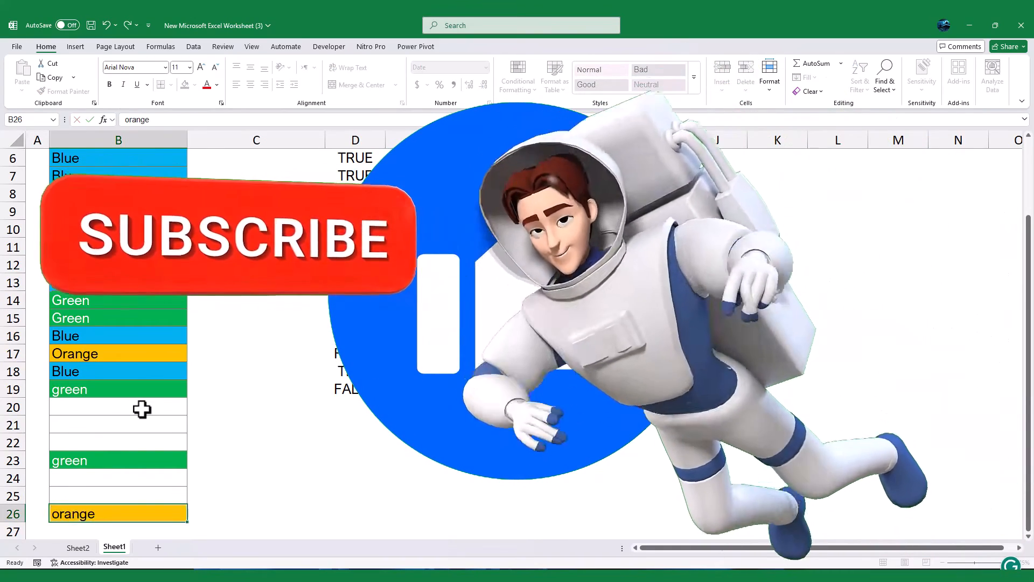